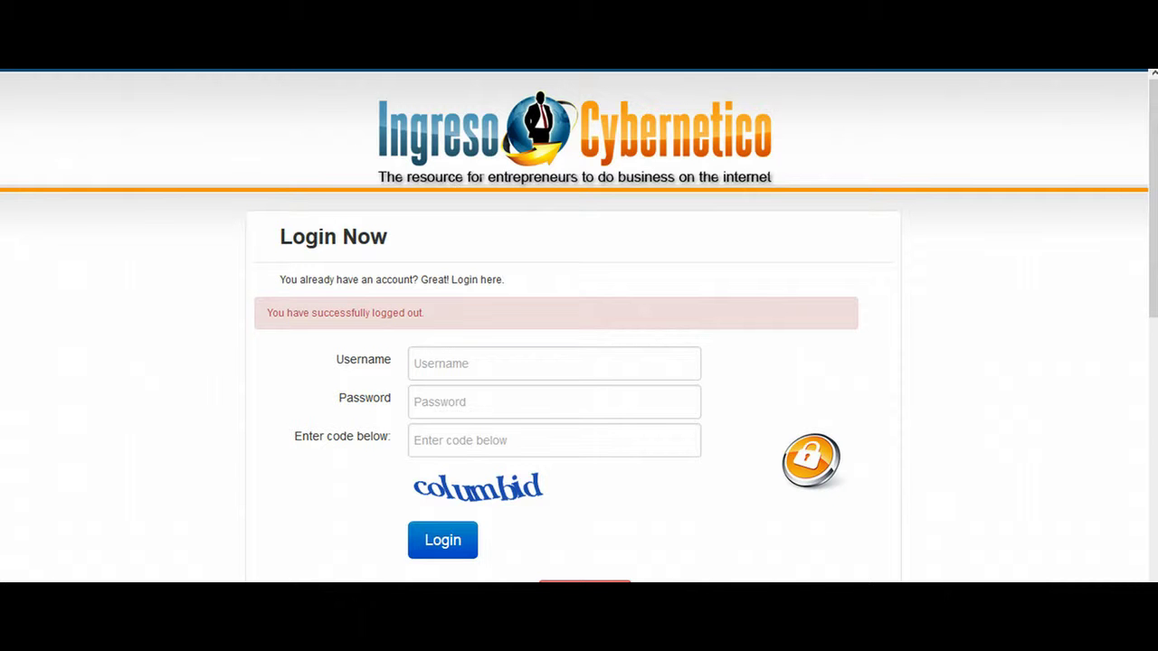
- Log in to Ingreso Cybernetico with the account username, password and security code
click(429, 359)
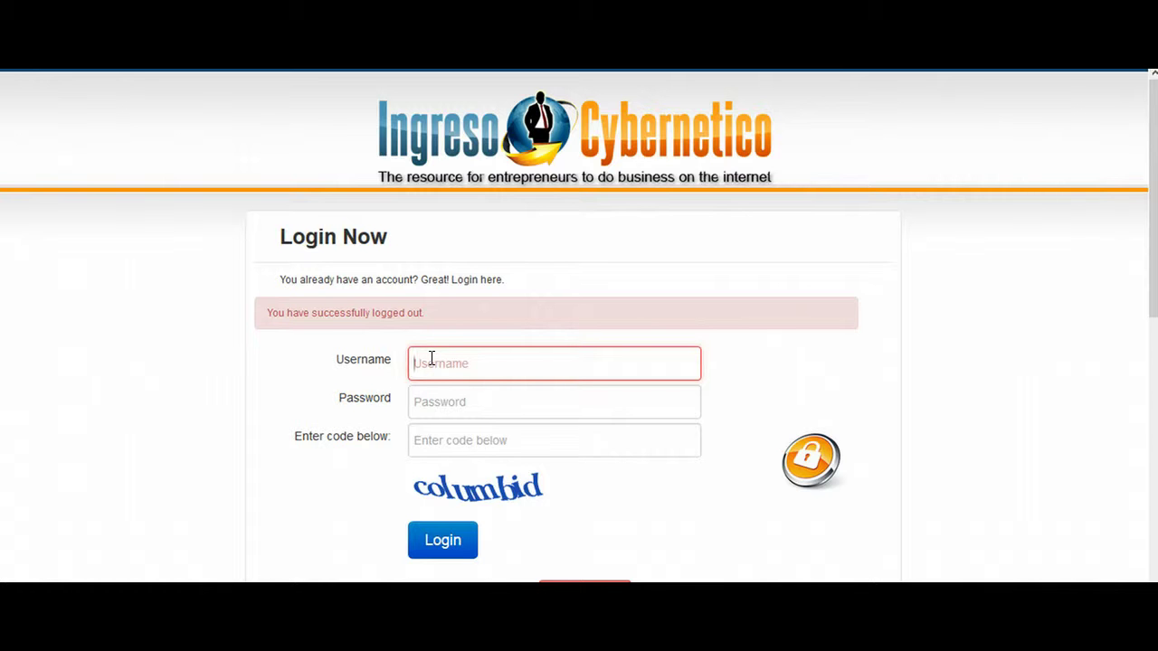
text(in)
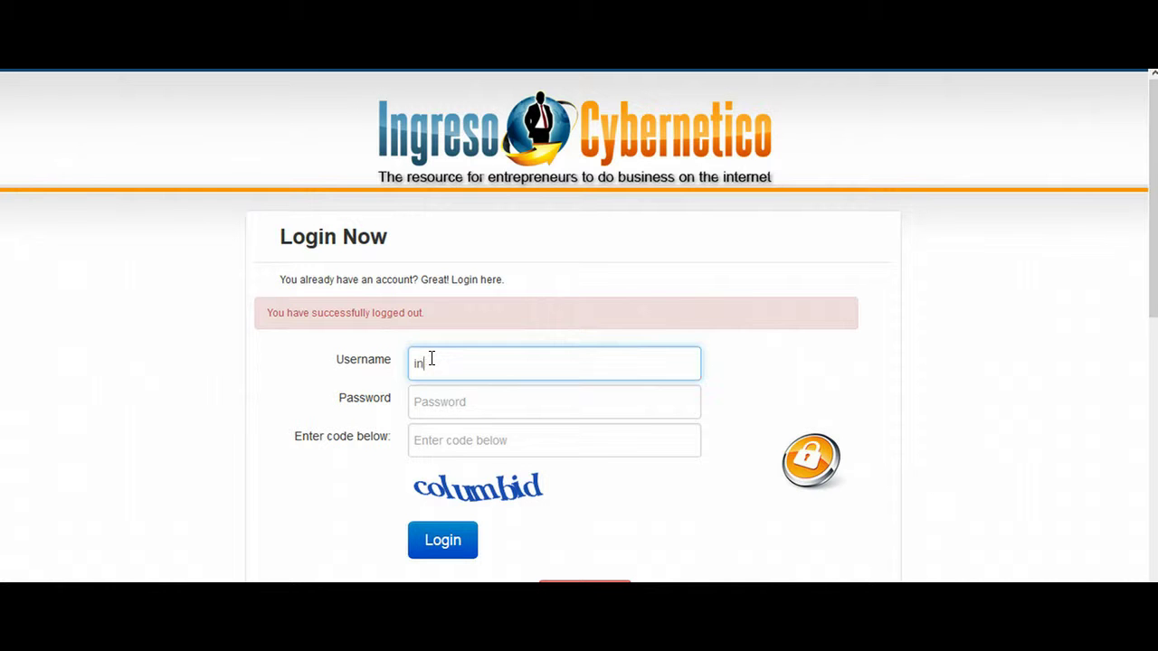
text(finityinc)
key(Tab)
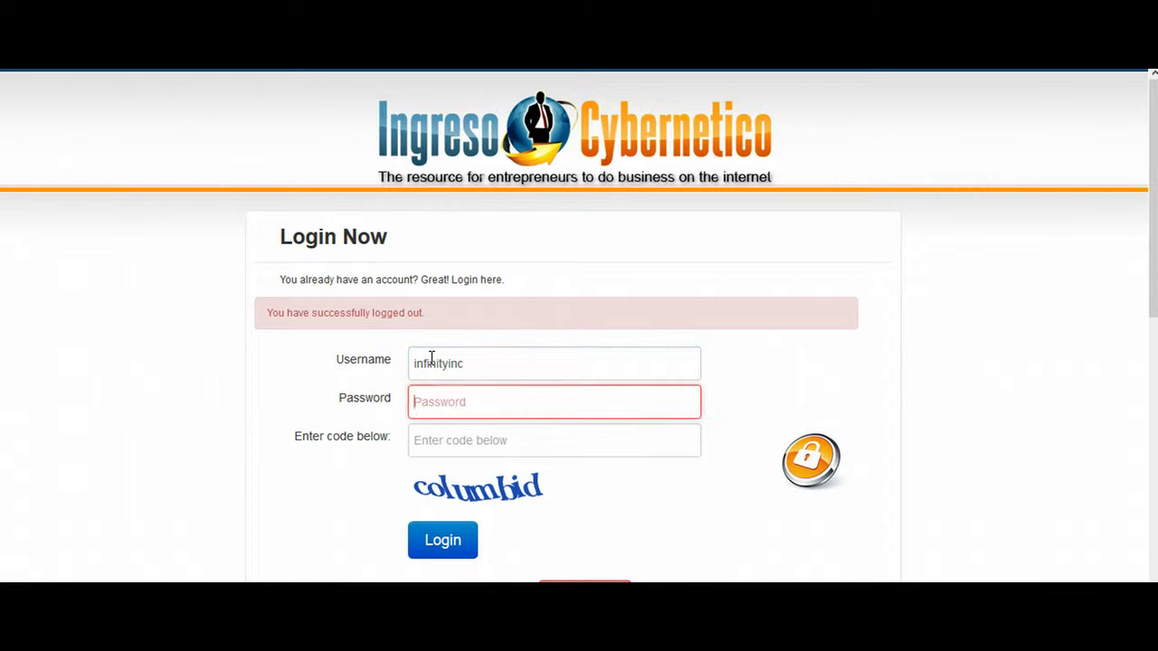
text(•••••)
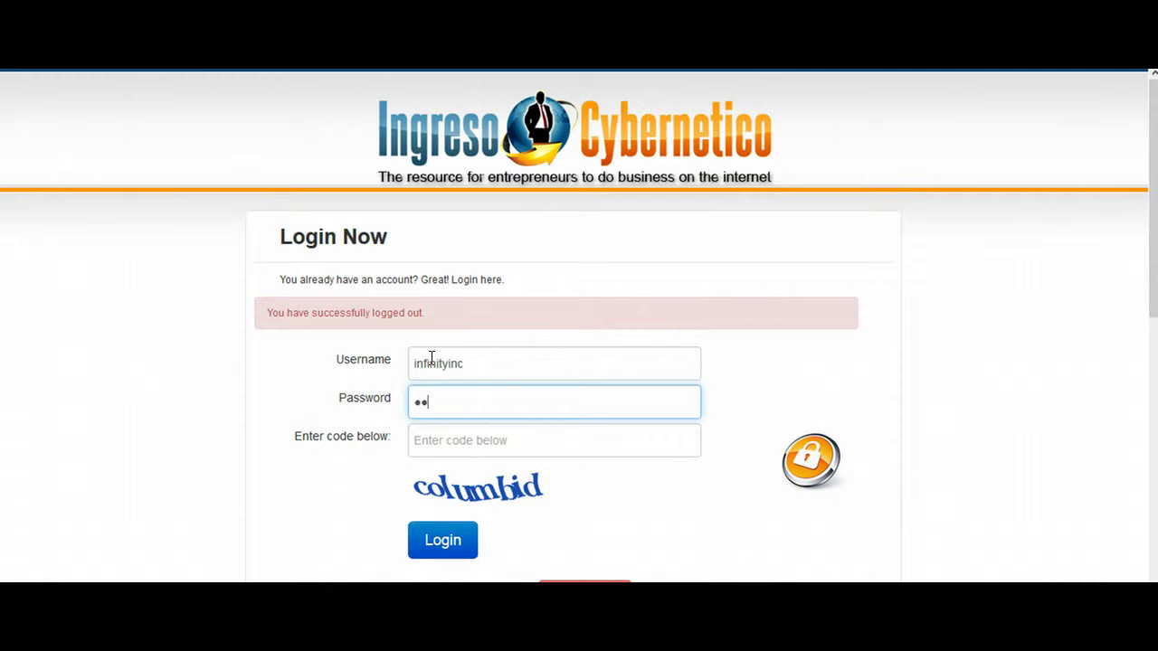
text(•)
click(462, 444)
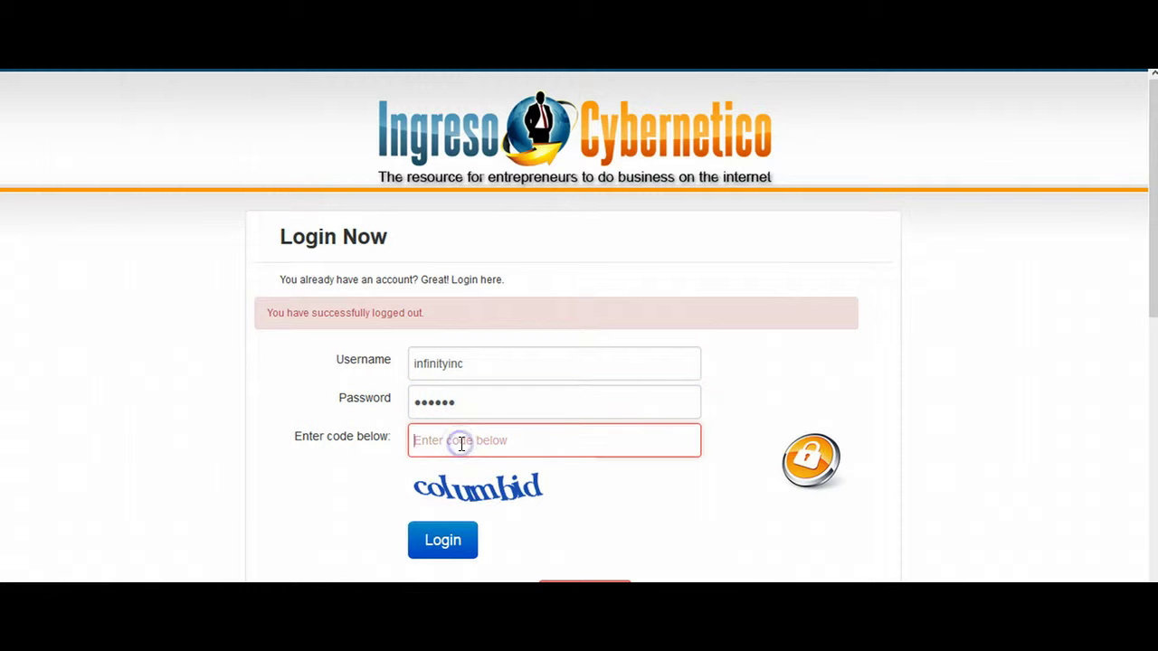
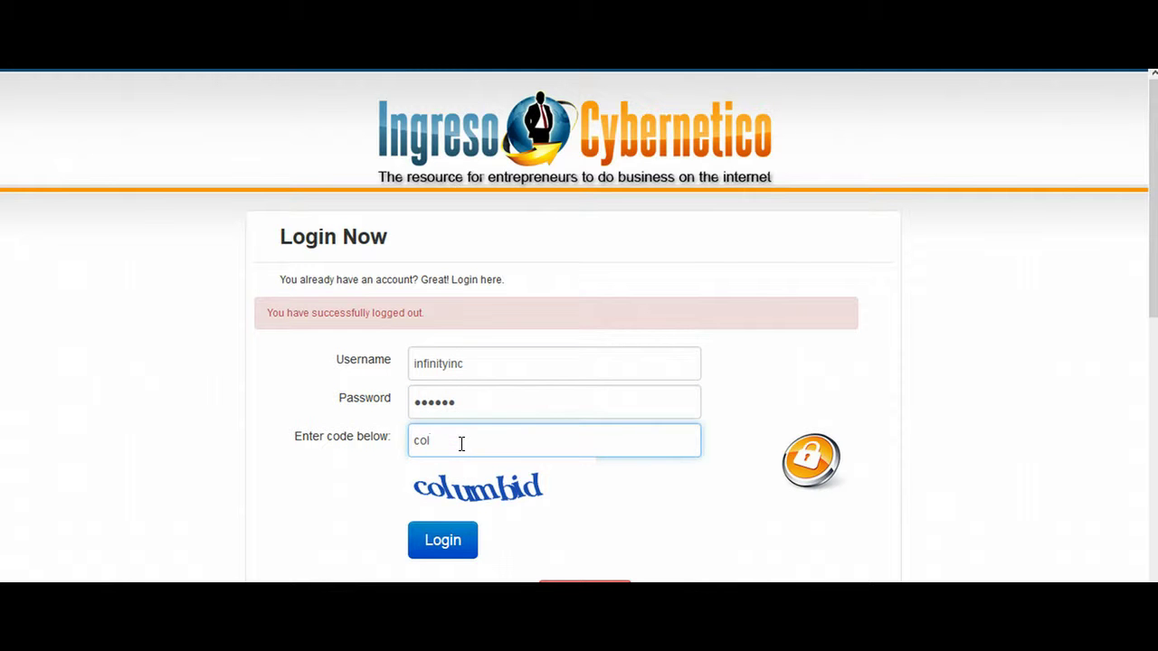
click(432, 518)
click(452, 543)
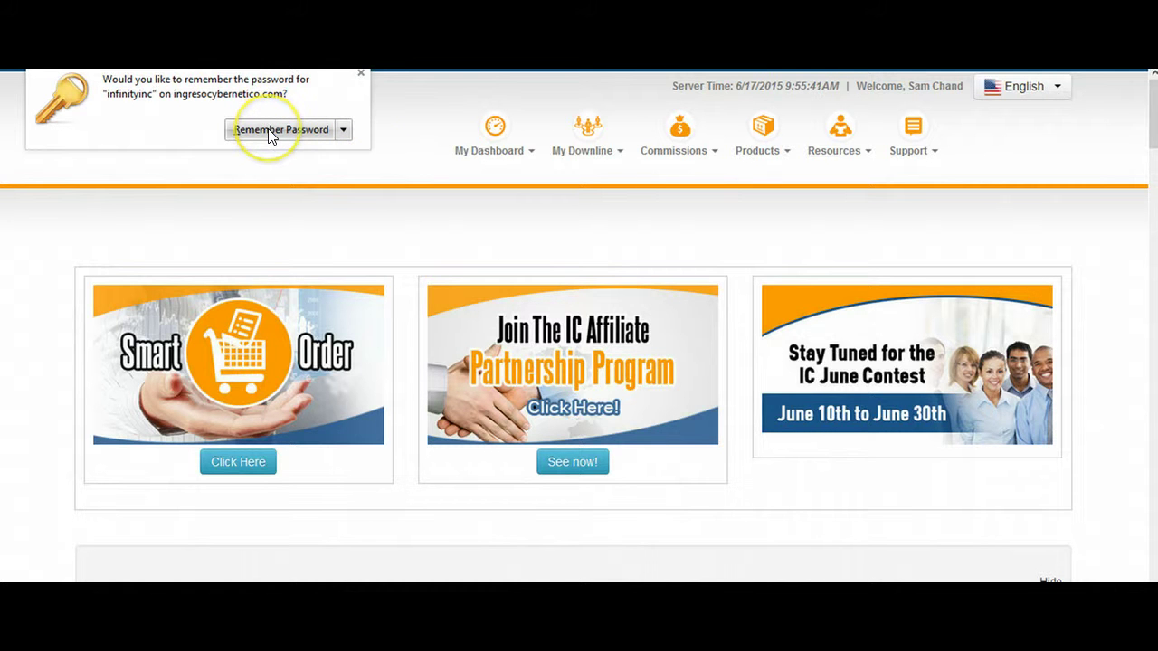
- Close the browser's Remember Password prompt
click(361, 74)
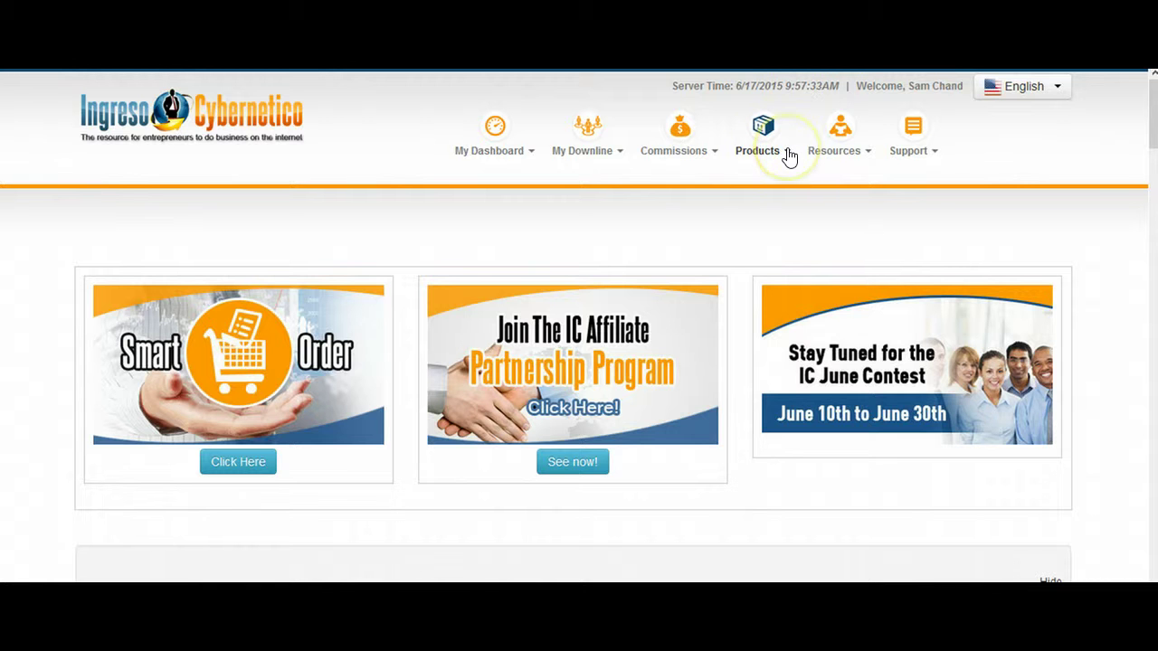
- Go to Products > Autoresponder Service > Auto Responder to reach My Campaigns
click(788, 157)
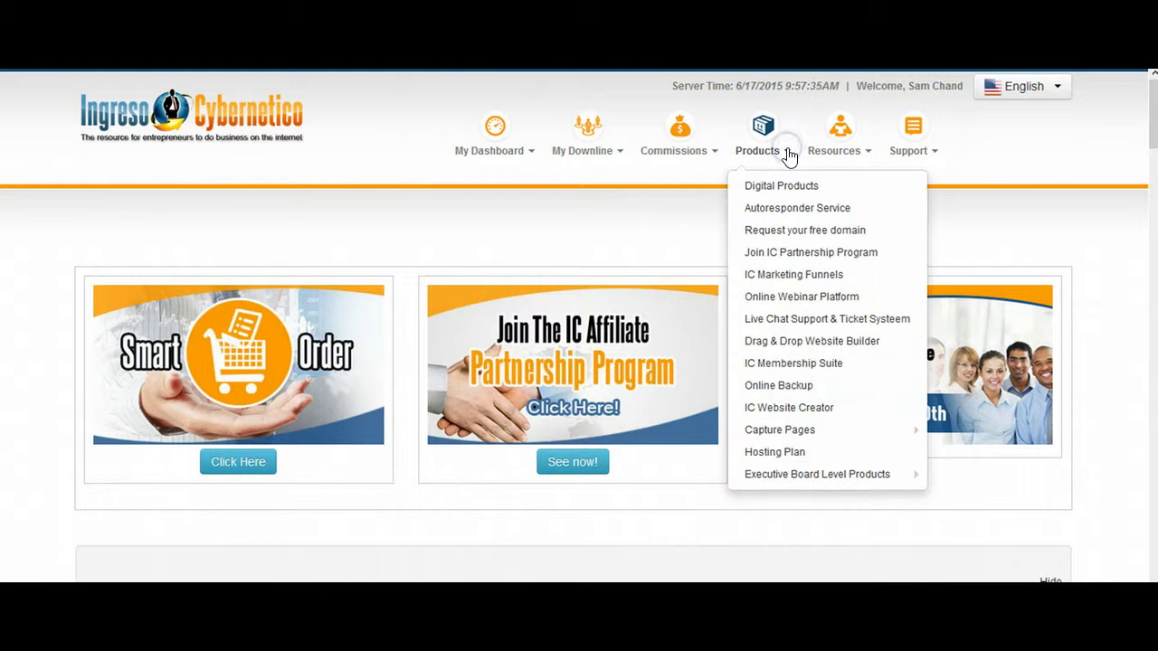
click(787, 209)
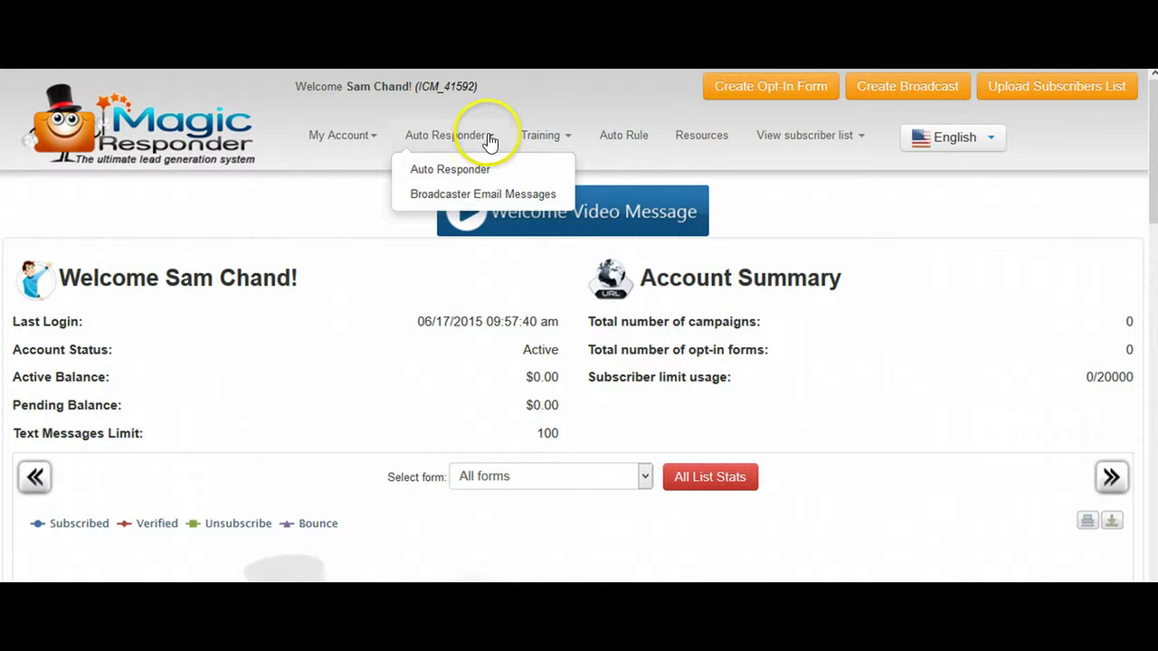
click(477, 170)
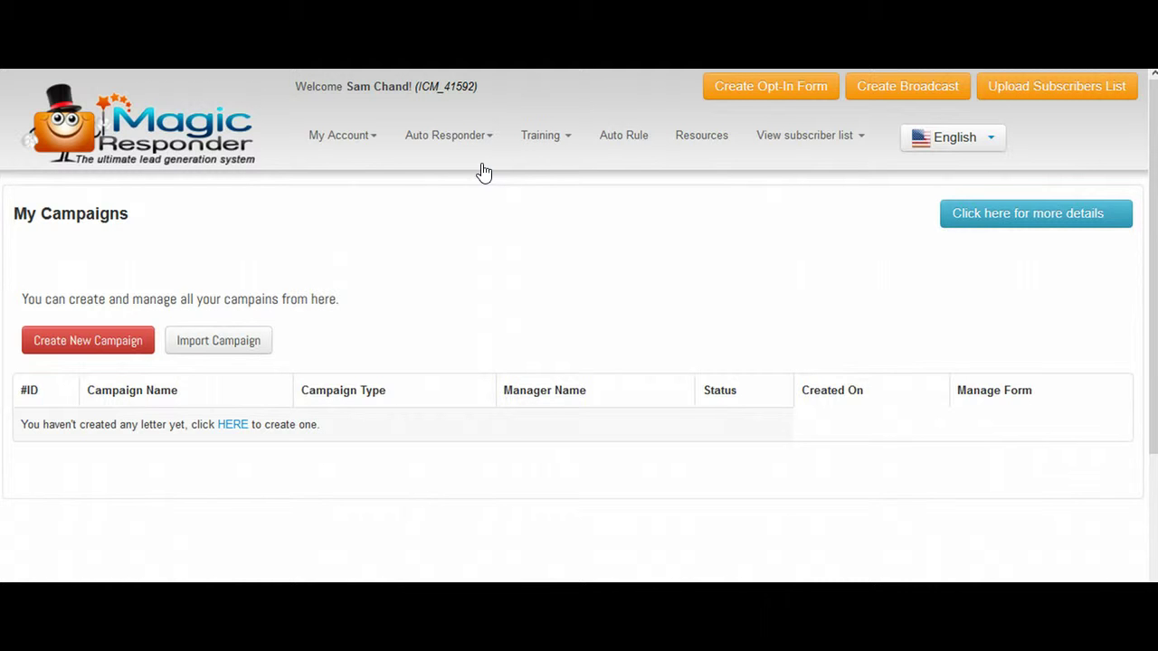
- Create a new campaign and replace the default campaign name with 'Bailout'
click(71, 341)
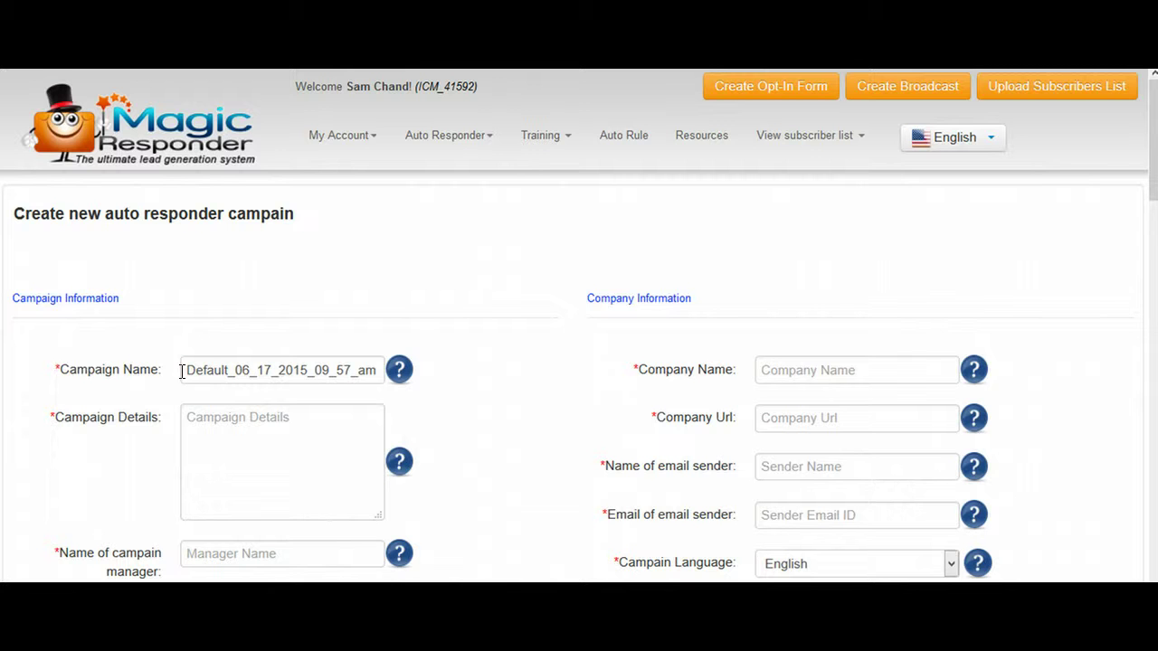
double_click(184, 371)
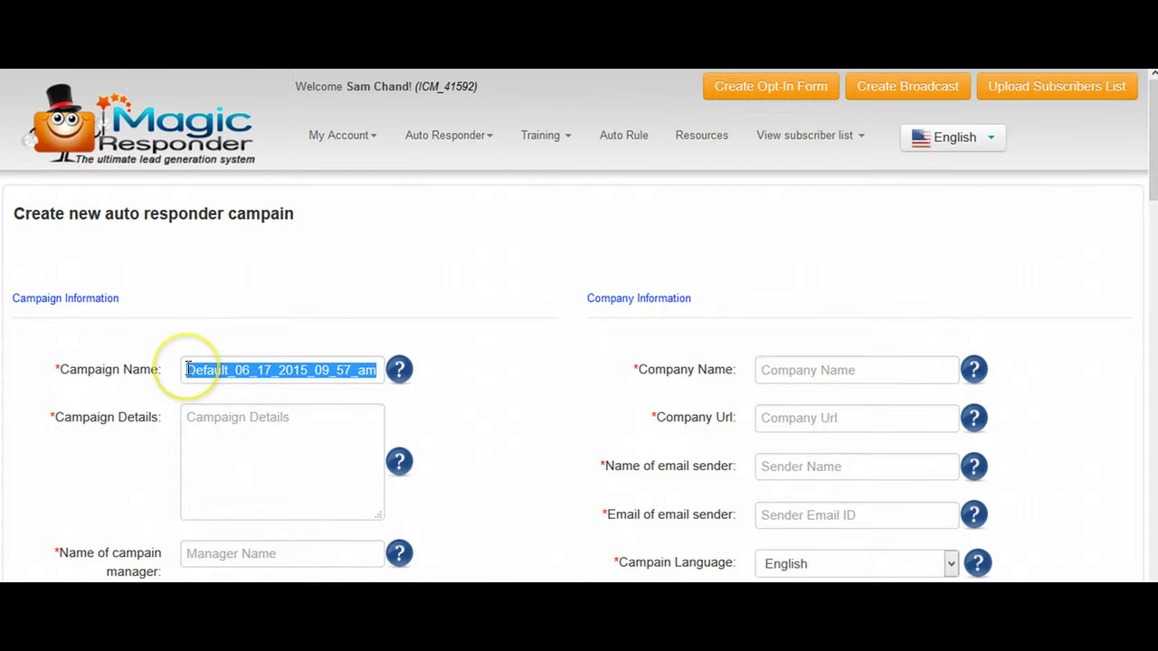
click(187, 369)
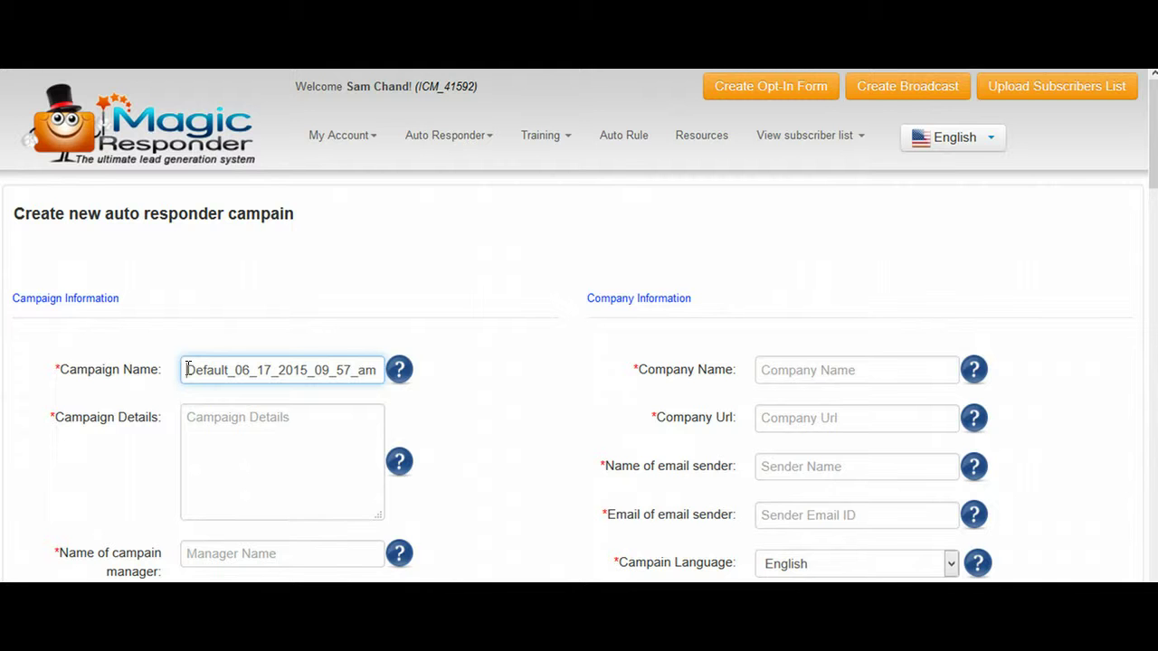
key(Delete)
key(Delete)
key(Delete)
key(Delete)
key(Delete)
key(Delete)
key(Delete)
key(Delete)
key(Delete)
key(Delete)
key(Delete)
key(Delete)
key(Delete)
key(Delete)
key(Delete)
key(Delete)
key(Delete)
key(Delete)
key(Delete)
key(Delete)
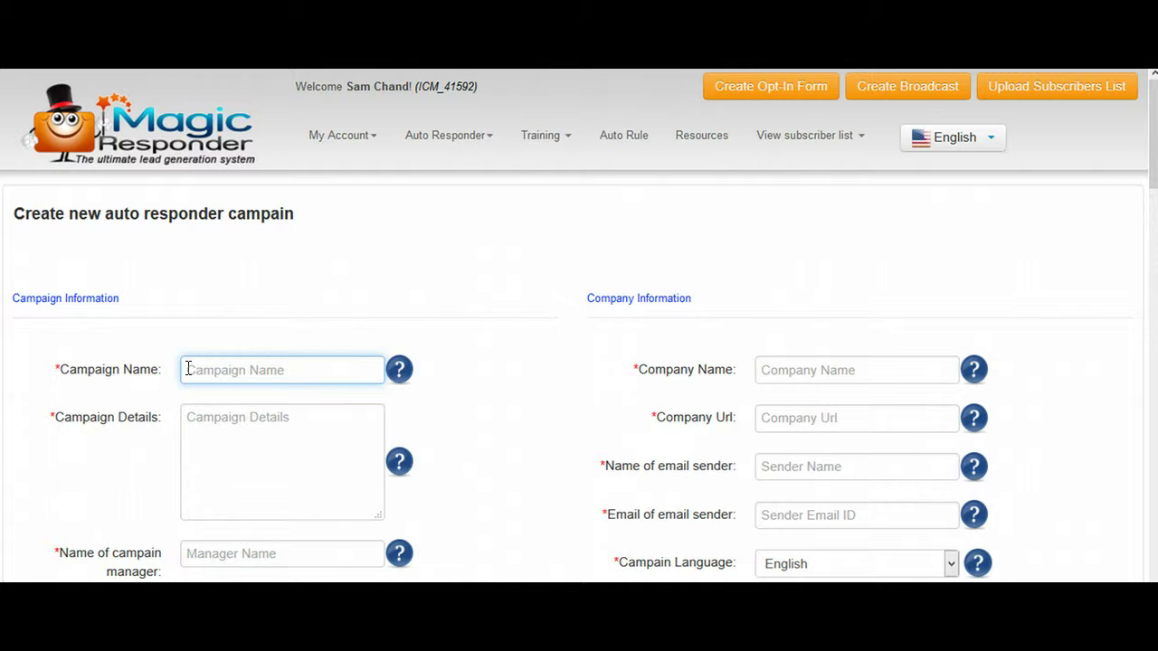
text(Bail)
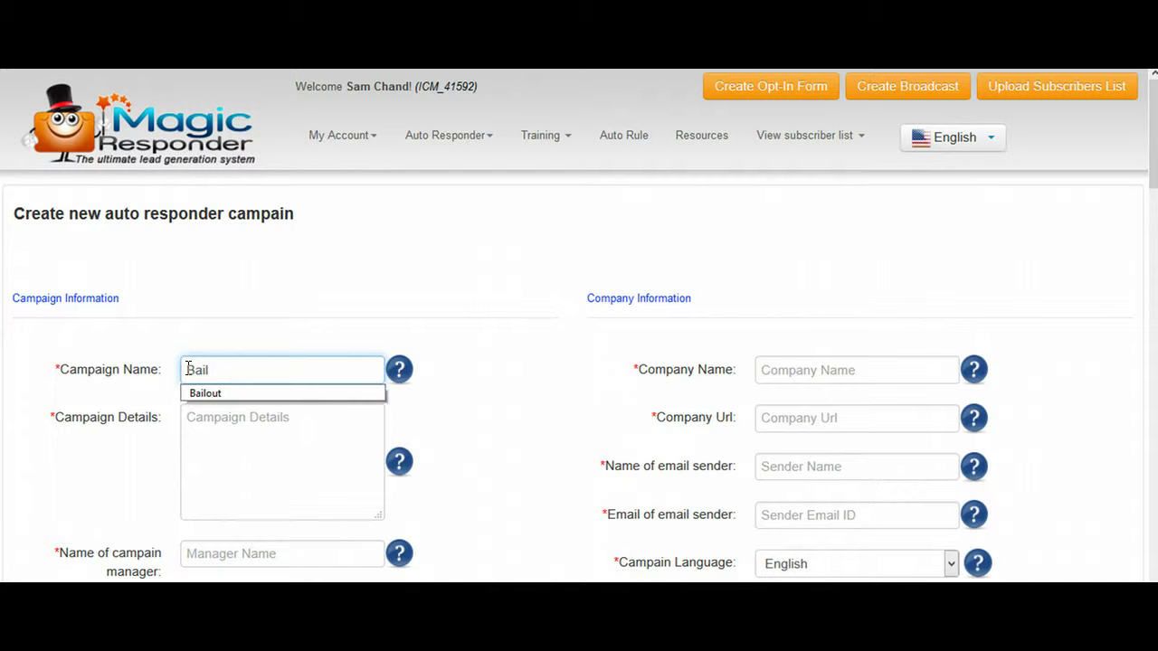
key(Down)
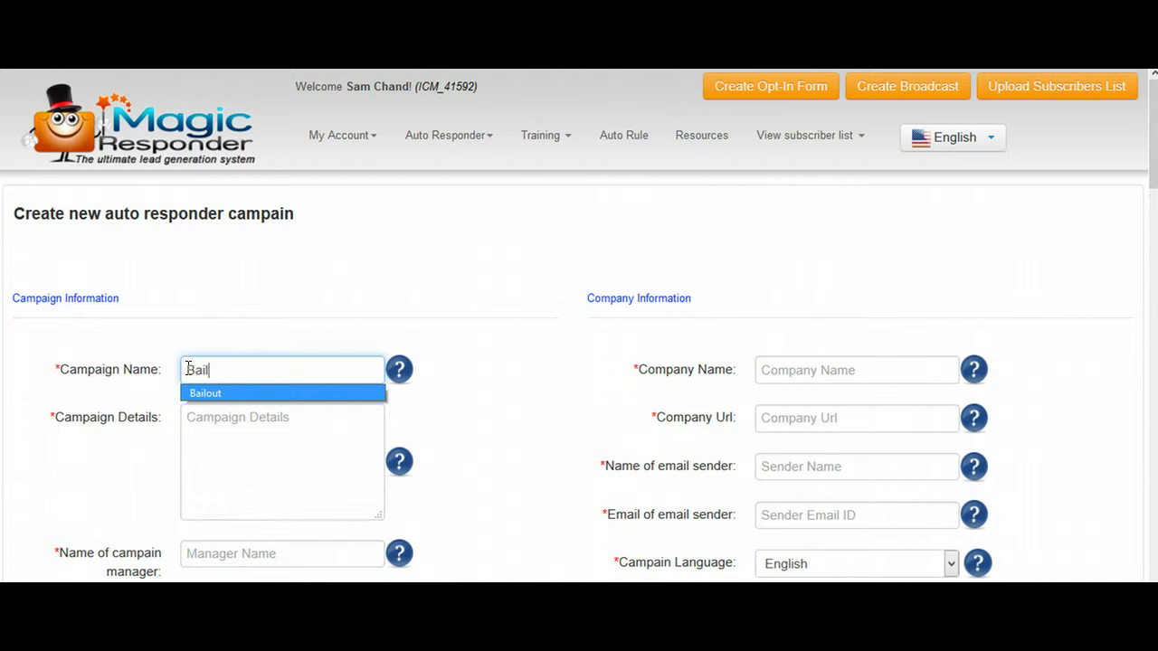
key(Return)
key(Tab)
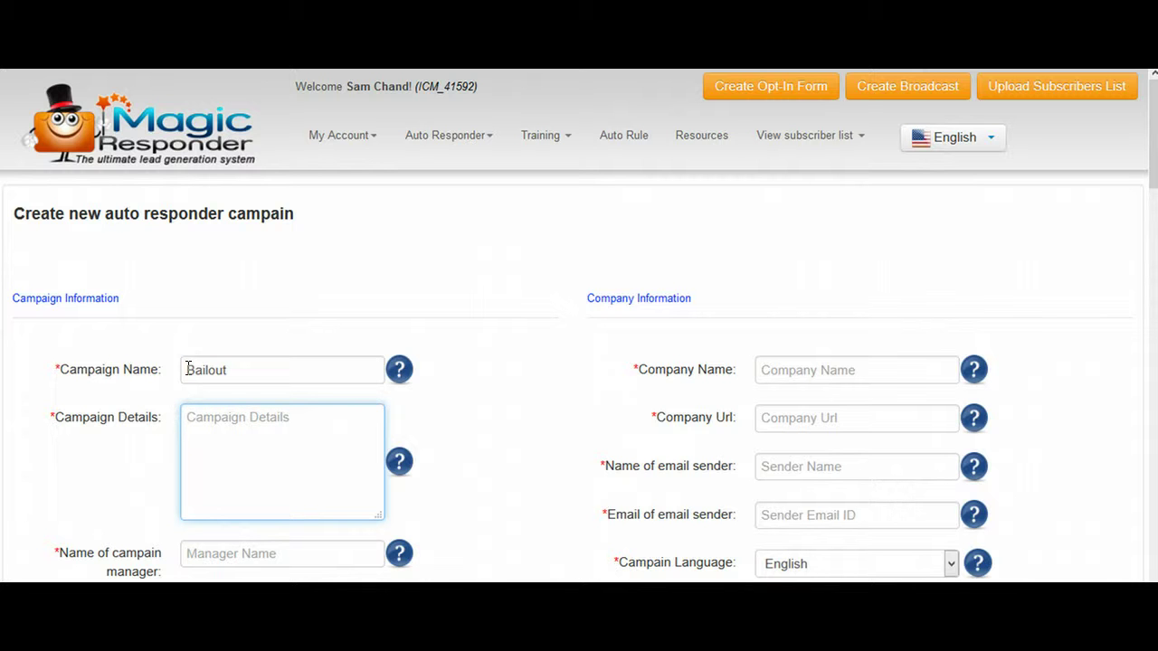
- Enter 'Bailout' as the campaign details
click(225, 442)
click(217, 423)
text(Bailout)
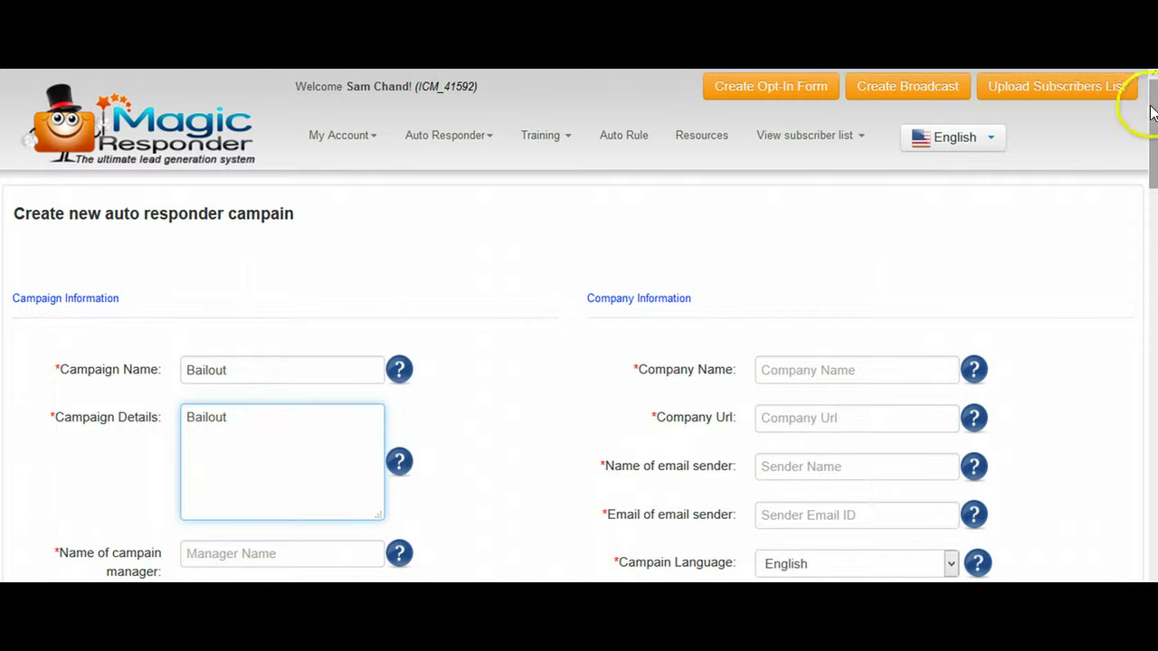
- Fill in the campaign manager's name from the browser's saved suggestion
scroll(1152, 127, down, 2)
scroll(1152, 144, down, 1)
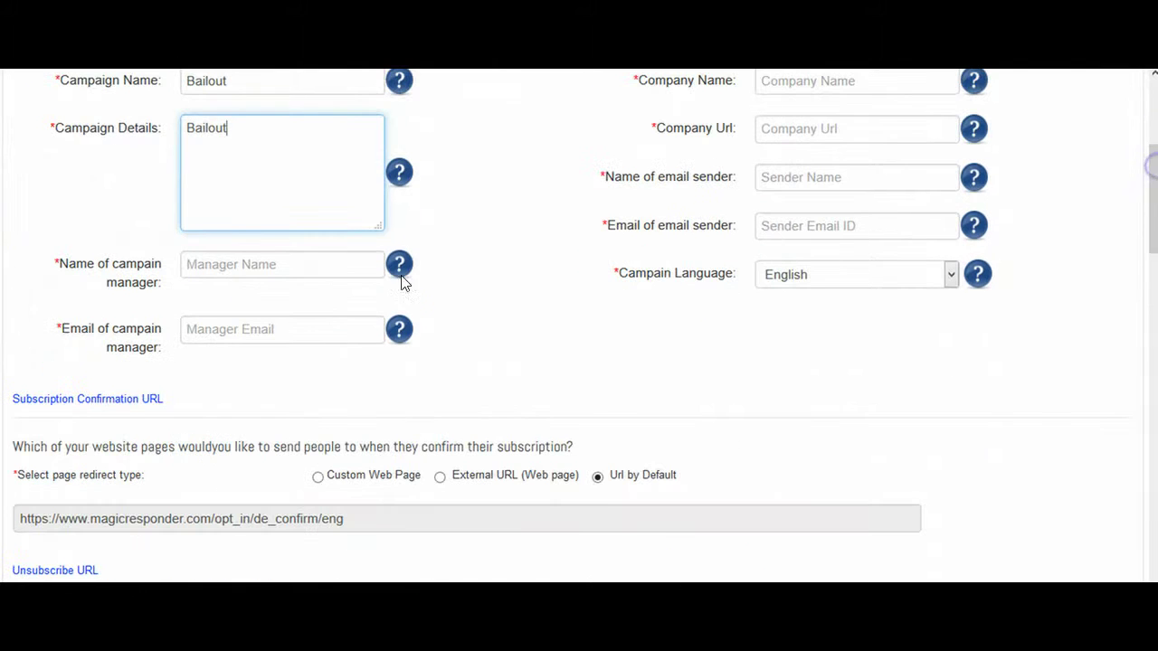
click(290, 264)
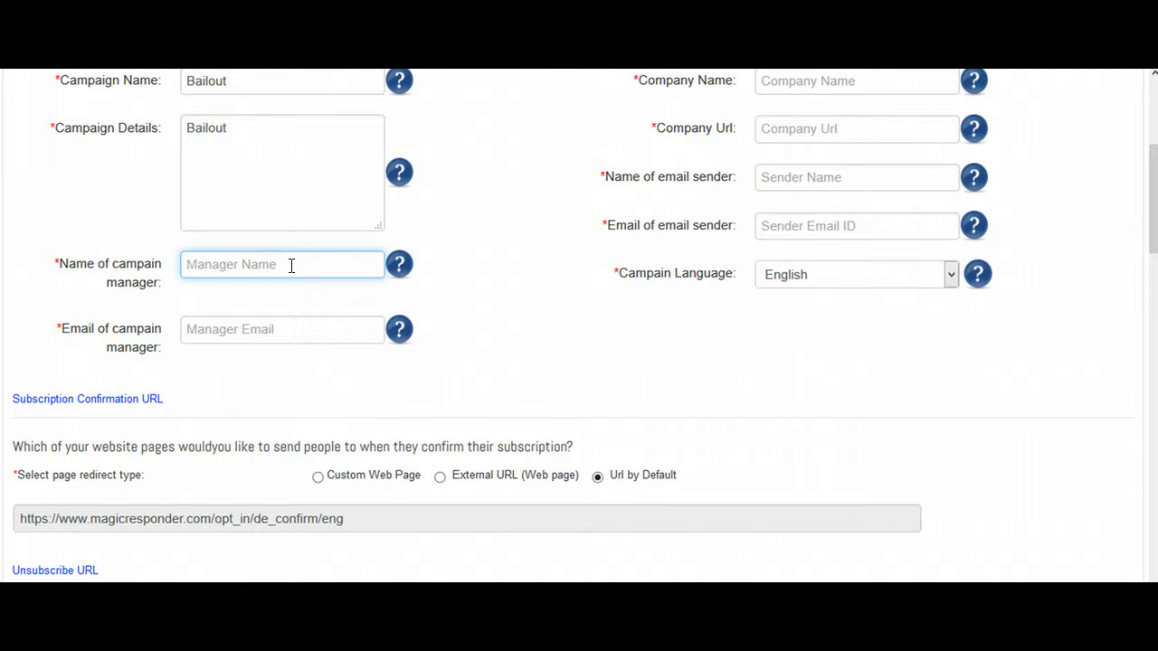
text(S)
key(Down)
key(Return)
key(Tab)
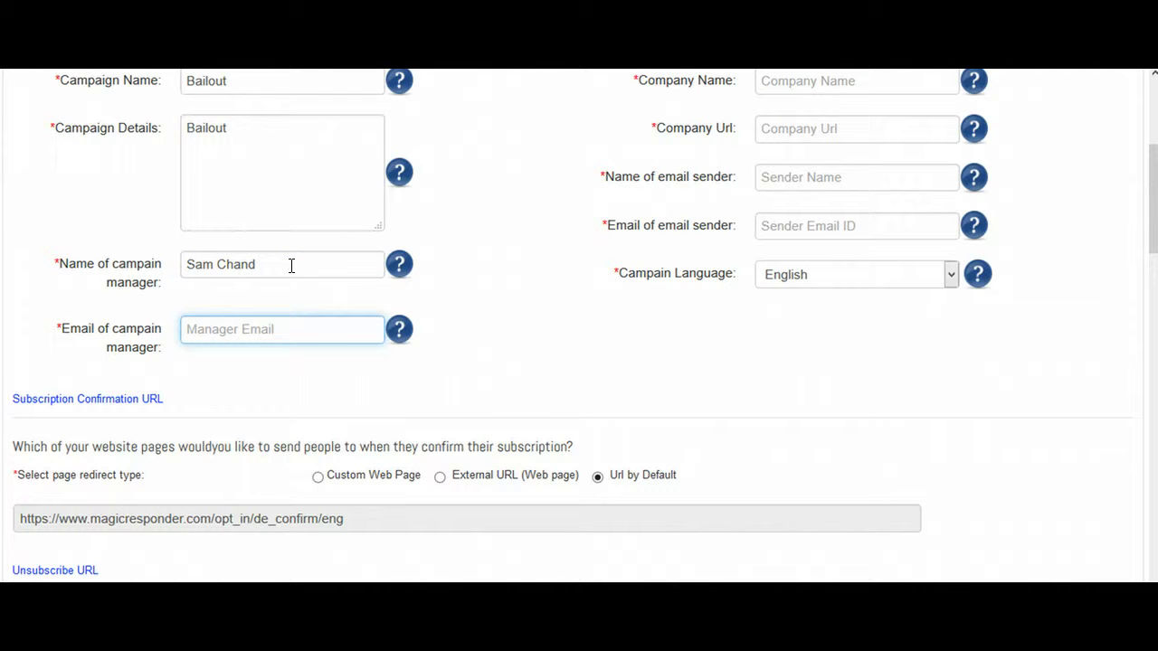
- Fill in the campaign manager's e-mail address from the saved suggestion
text(sc)
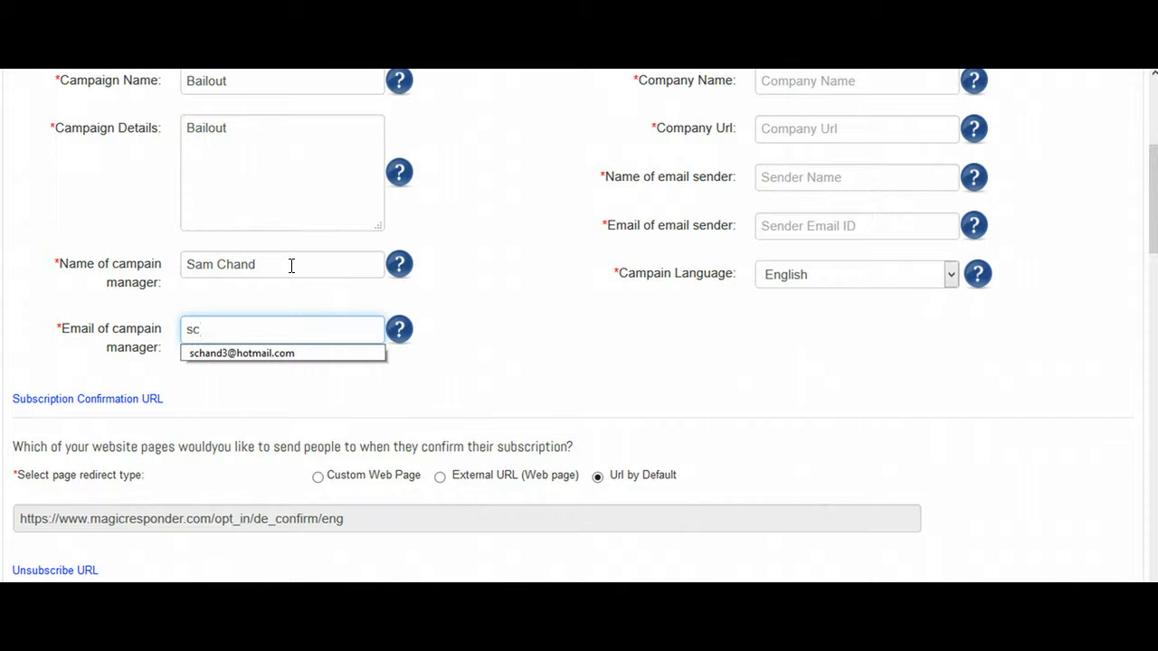
key(Down)
key(Return)
key(Tab)
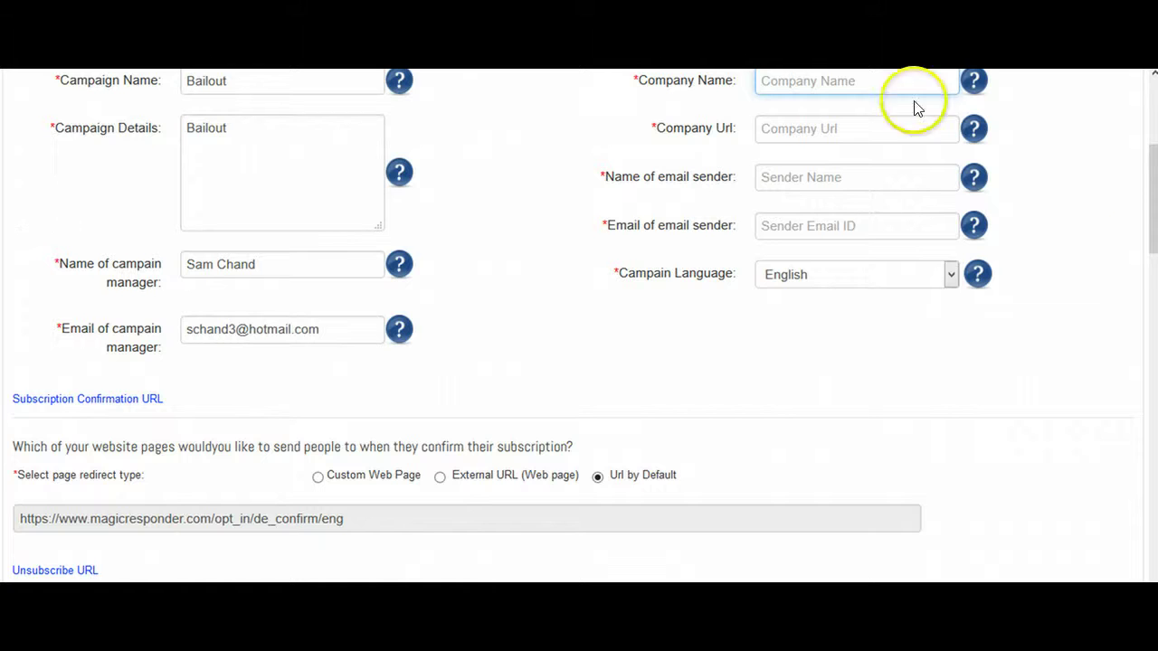
drag(1154, 242, 1149, 188)
click(803, 283)
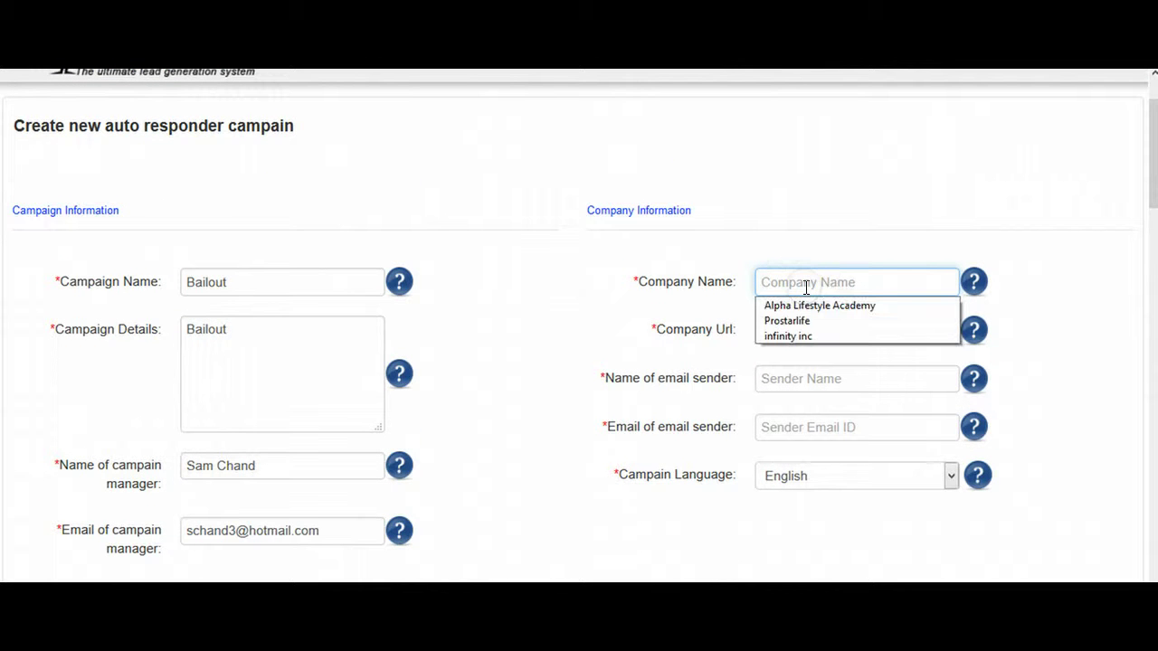
key(Down)
key(Down)
key(Down)
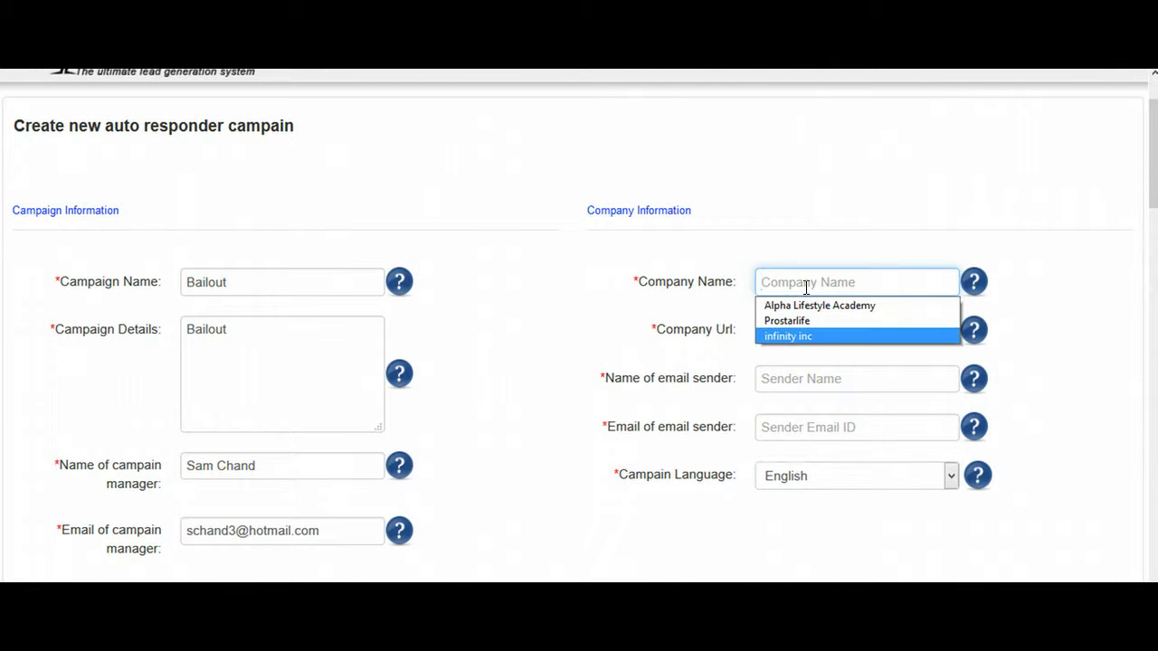
key(Return)
key(Tab)
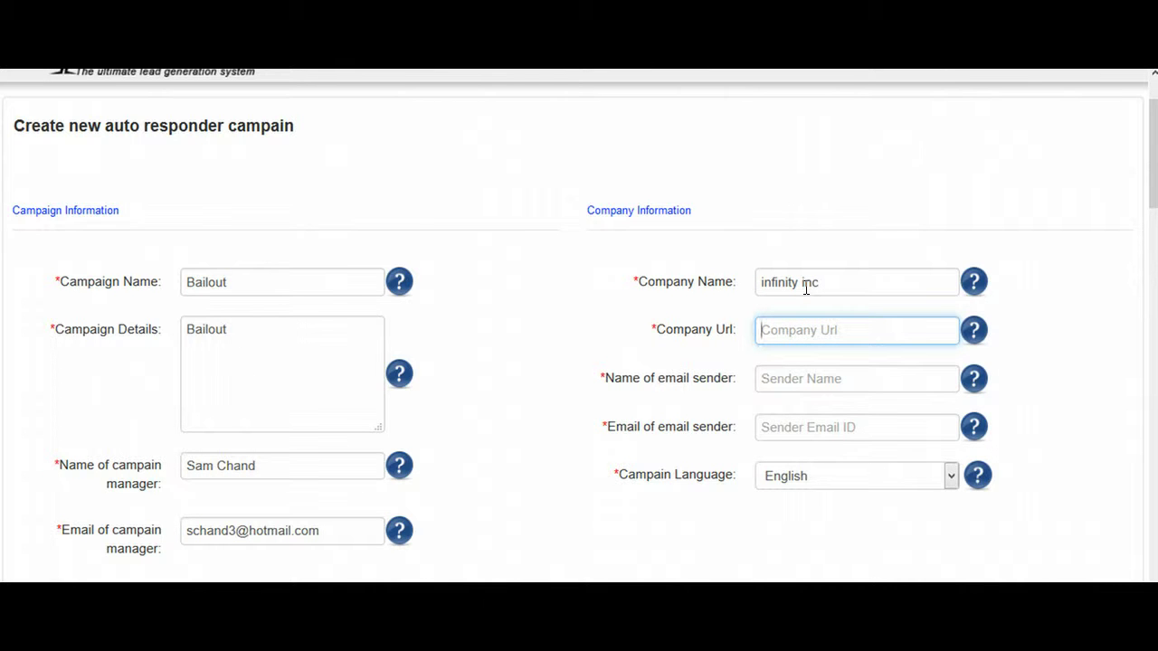
text(h)
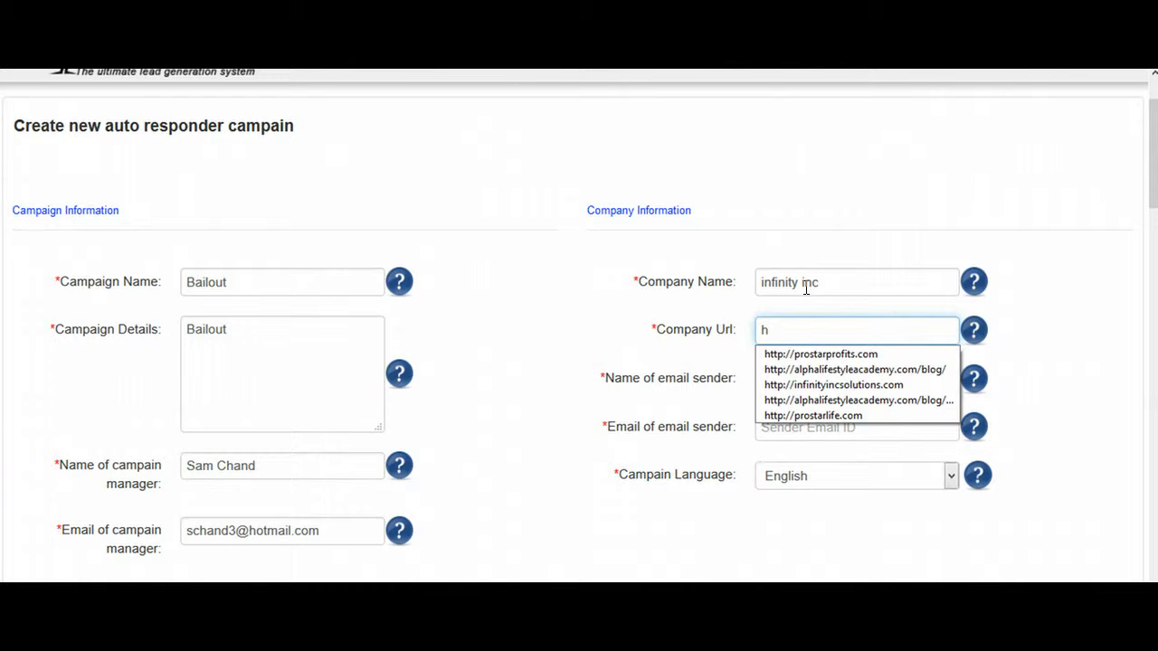
key(Down)
key(Down)
key(Down)
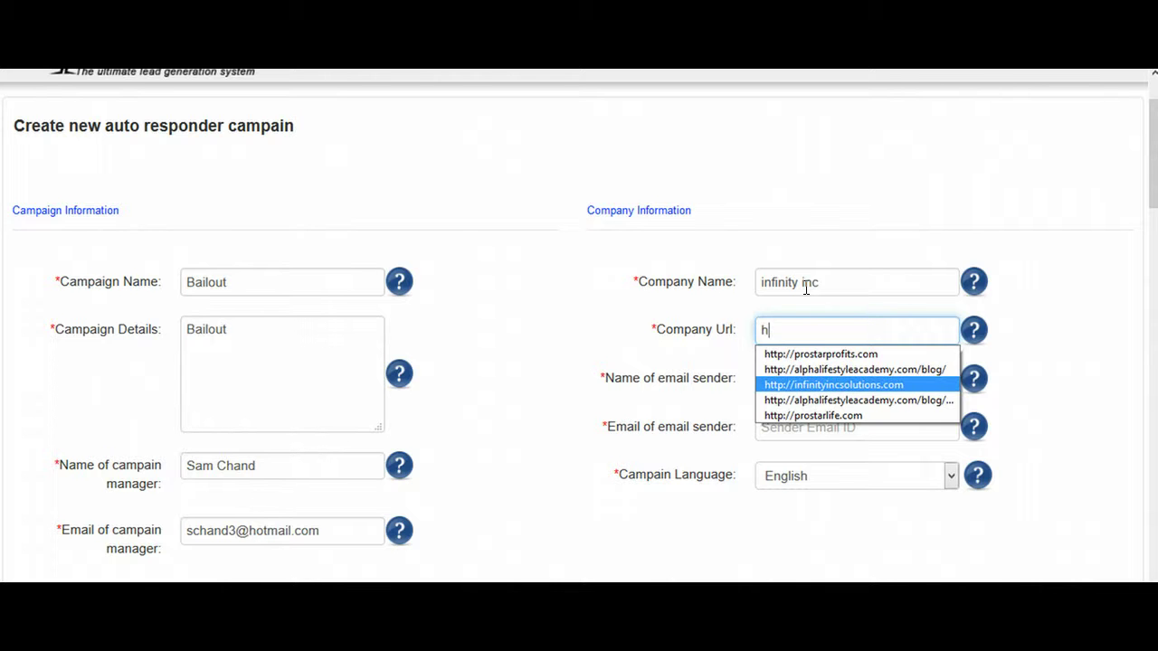
key(Escape)
key(Tab)
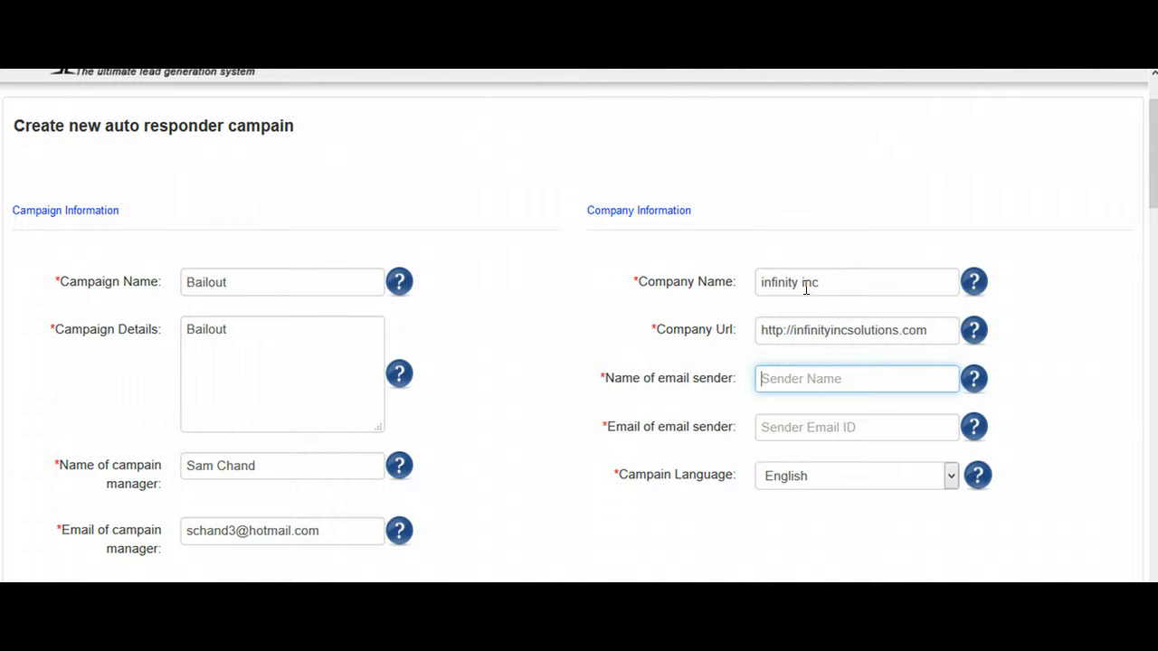
- Fill in the e-mail sender's name and e-mail address from saved suggestions
text(Sam)
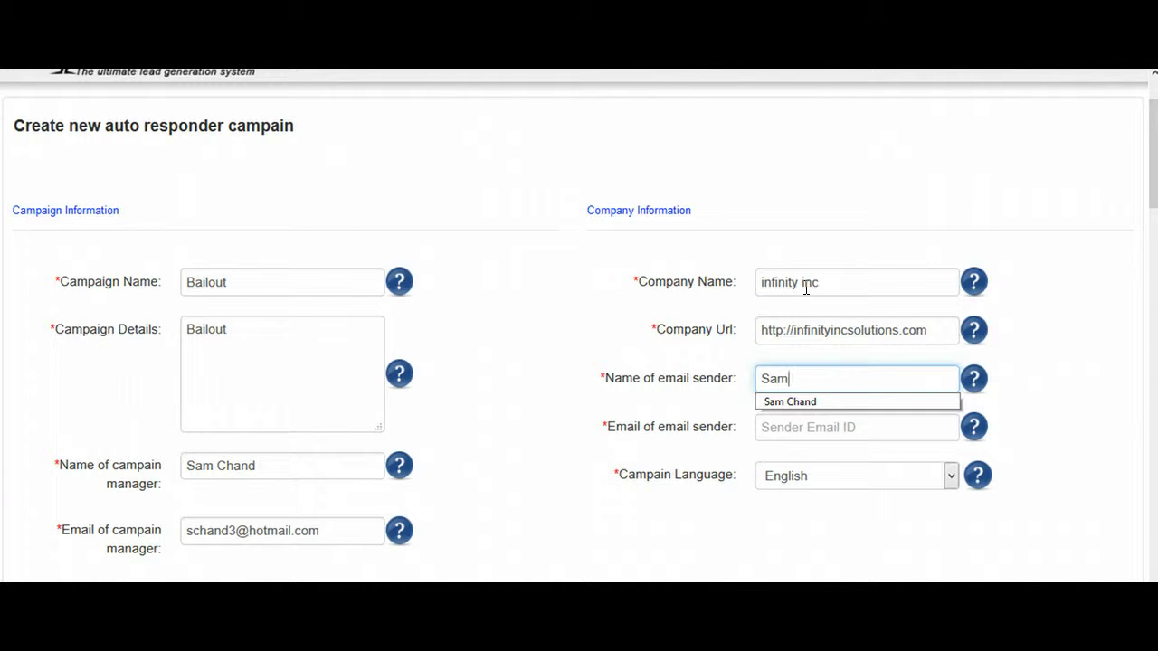
key(Down)
key(Tab)
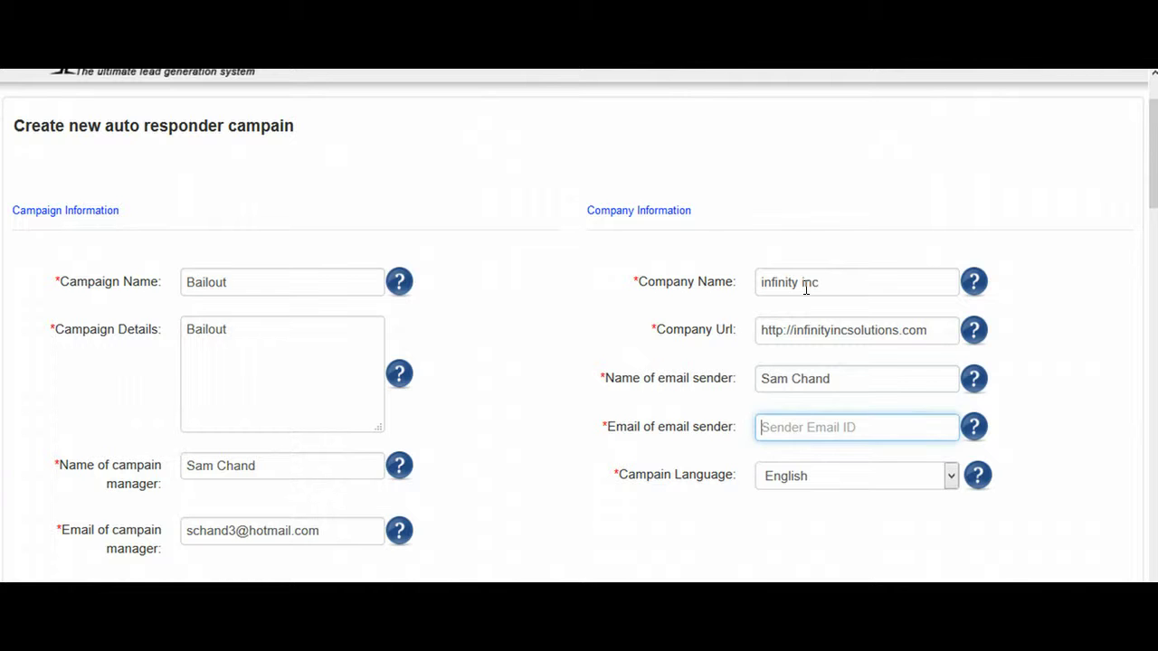
text(s)
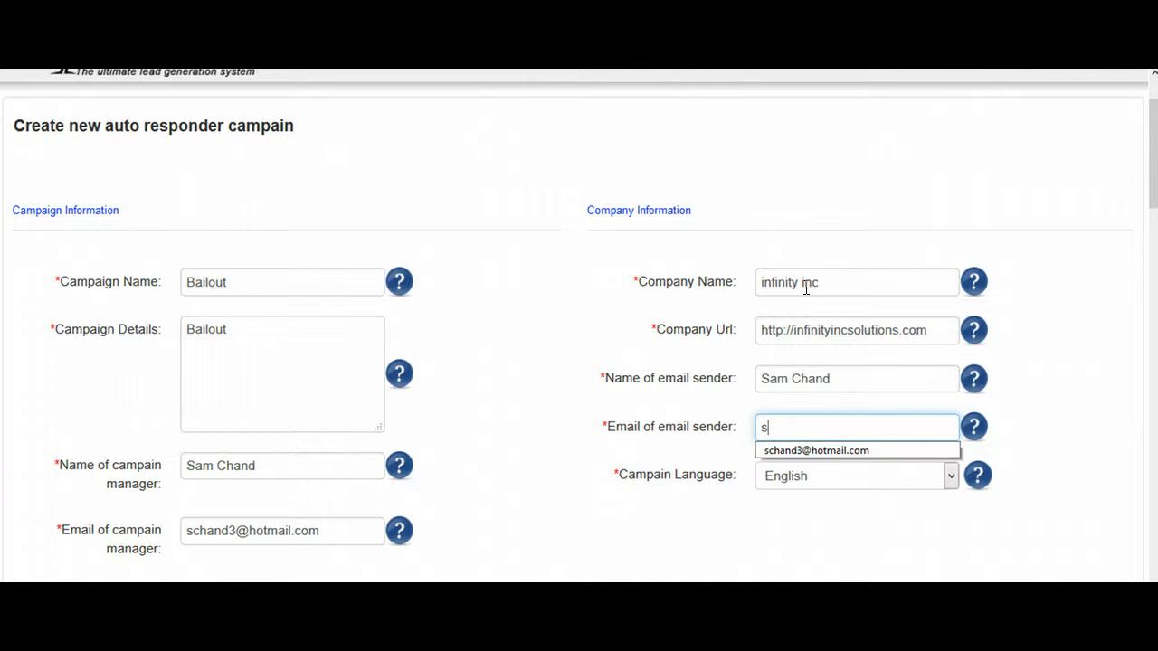
key(Down)
key(Tab)
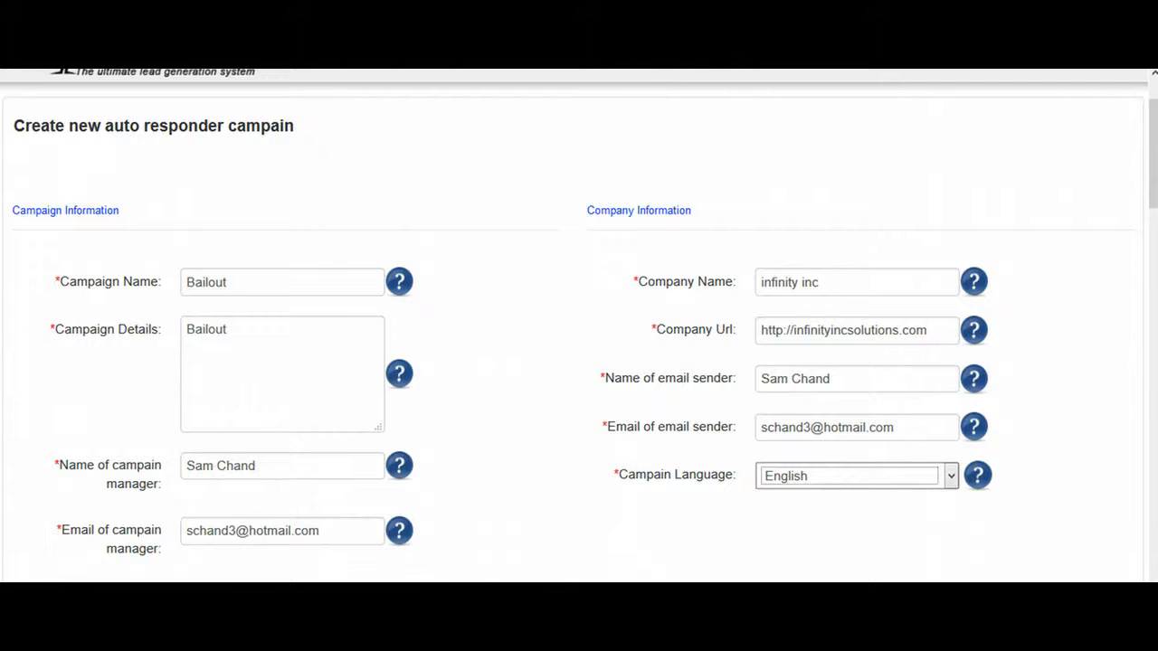
drag(1142, 171, 1154, 236)
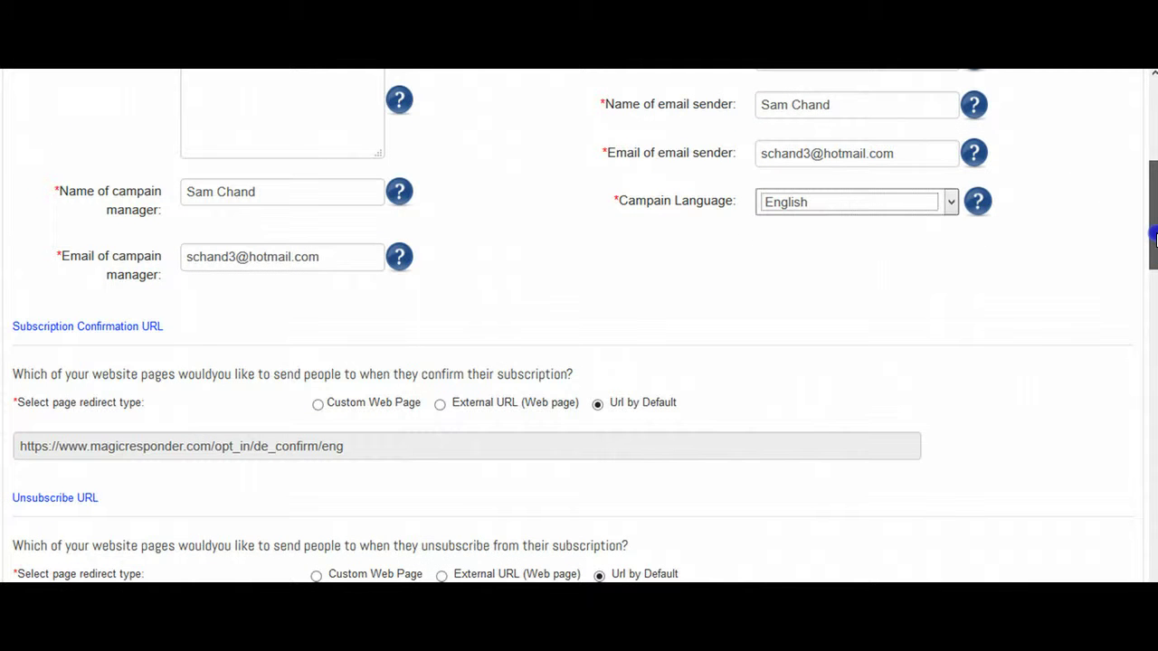
drag(1154, 237, 1154, 262)
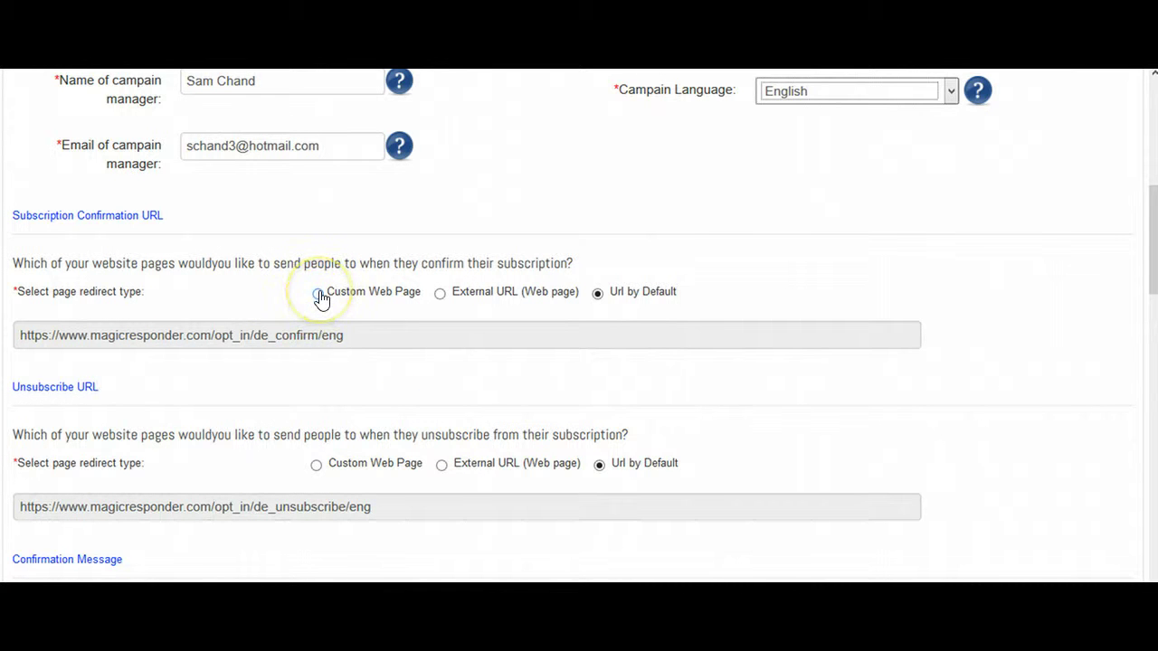
click(317, 294)
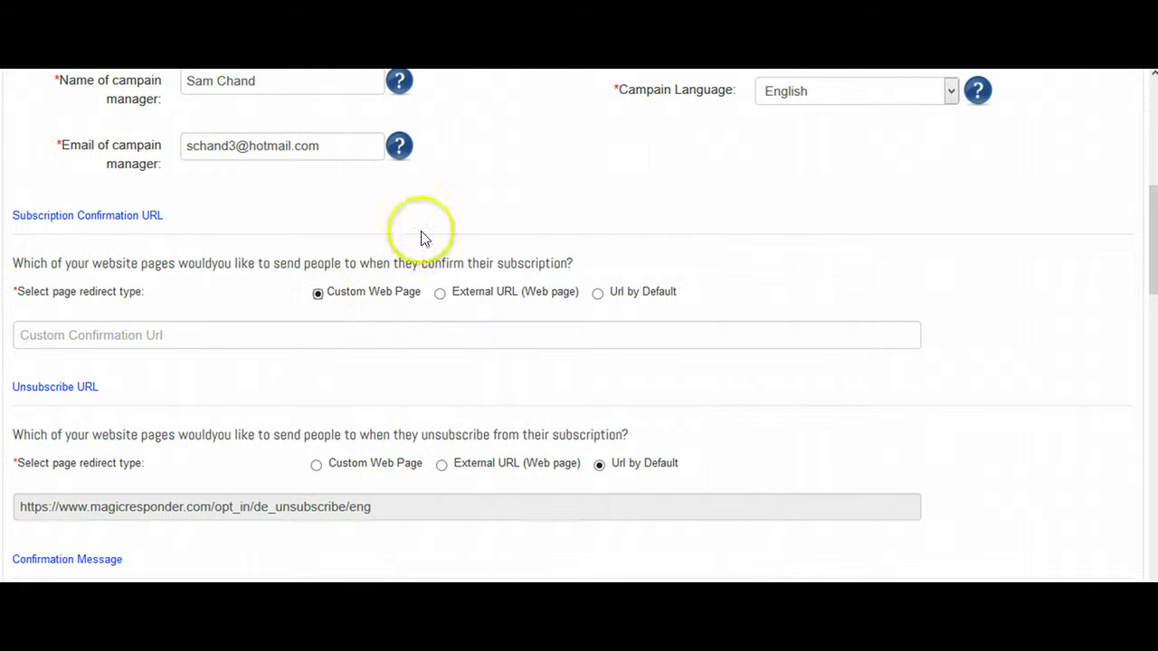
click(598, 294)
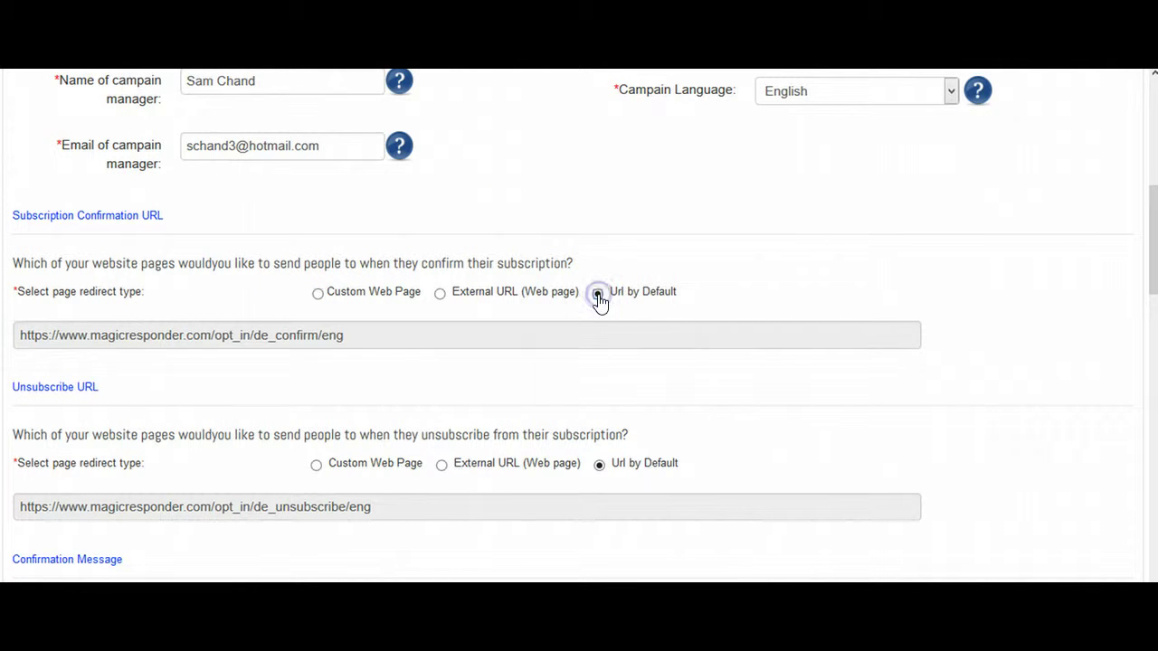
drag(1153, 236, 1145, 447)
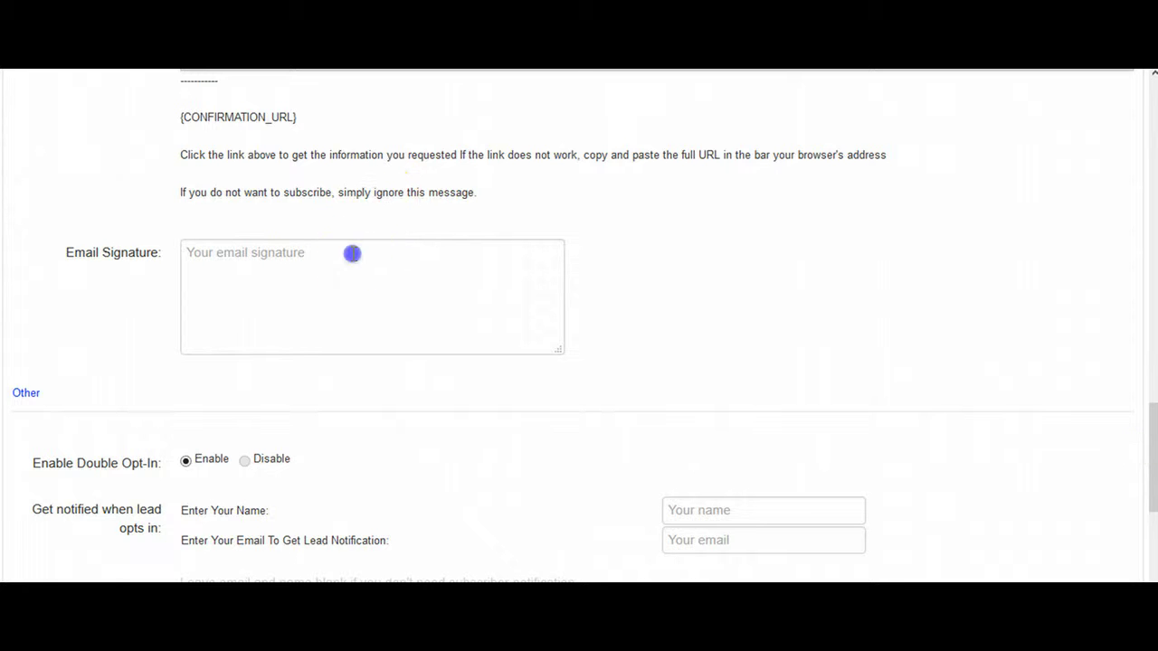
- Enter the person's name and the saved e-mail for lead opt-in notifications
click(352, 255)
mouse_move(1154, 432)
mouse_down()
mouse_move(1154, 155)
mouse_move(1153, 473)
mouse_up()
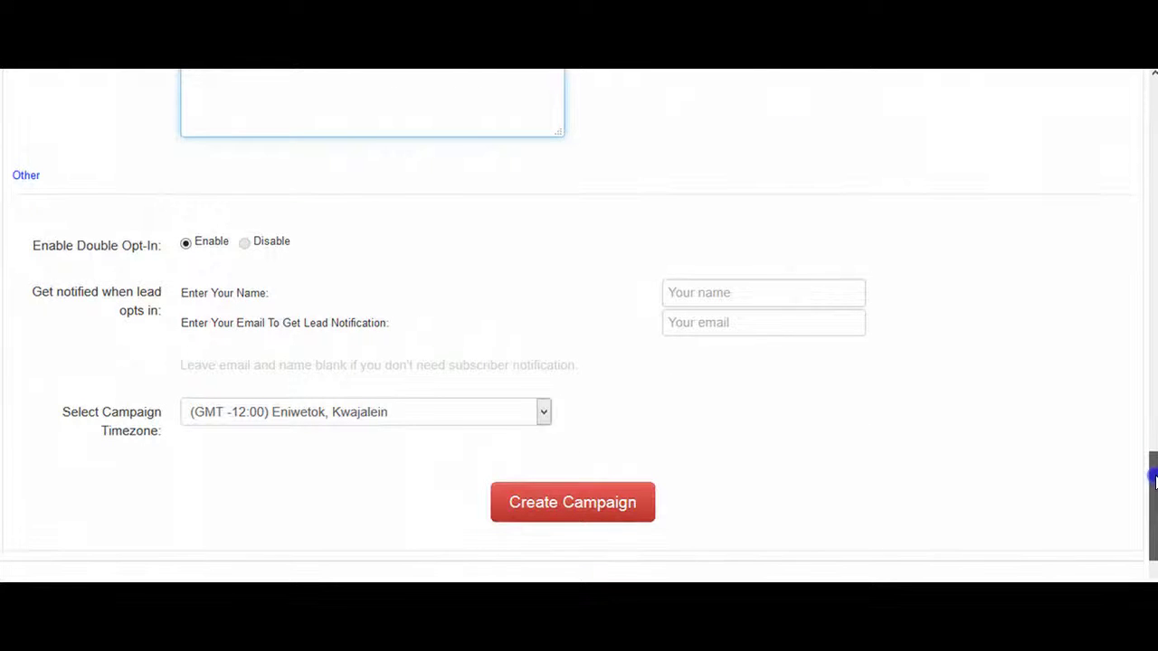
click(758, 286)
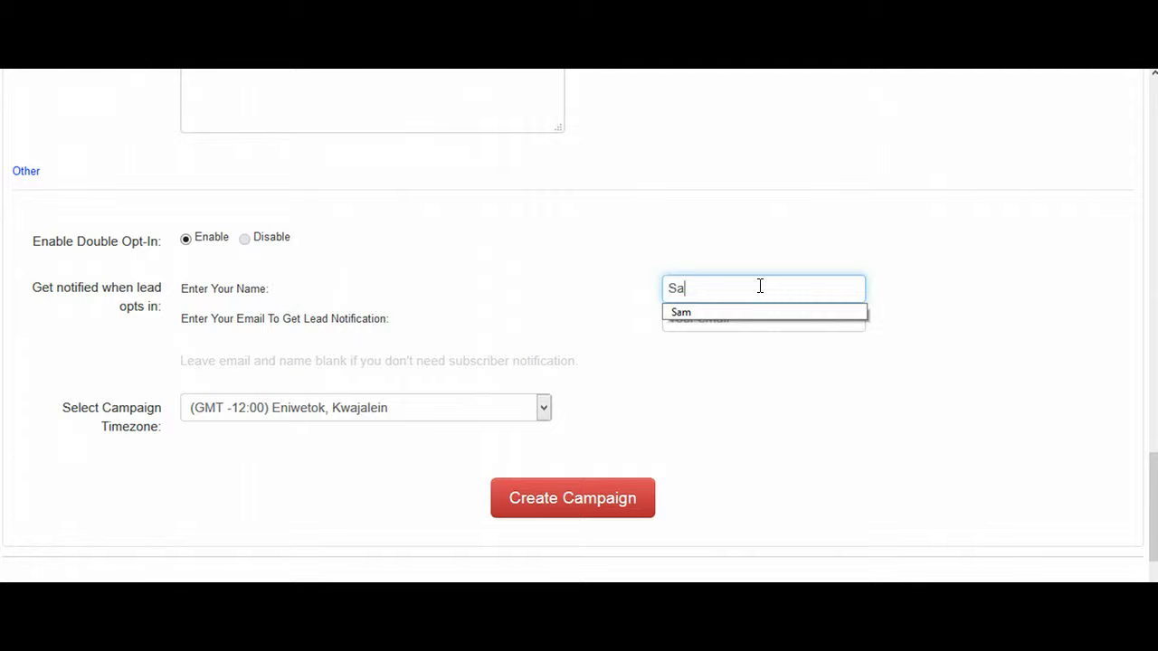
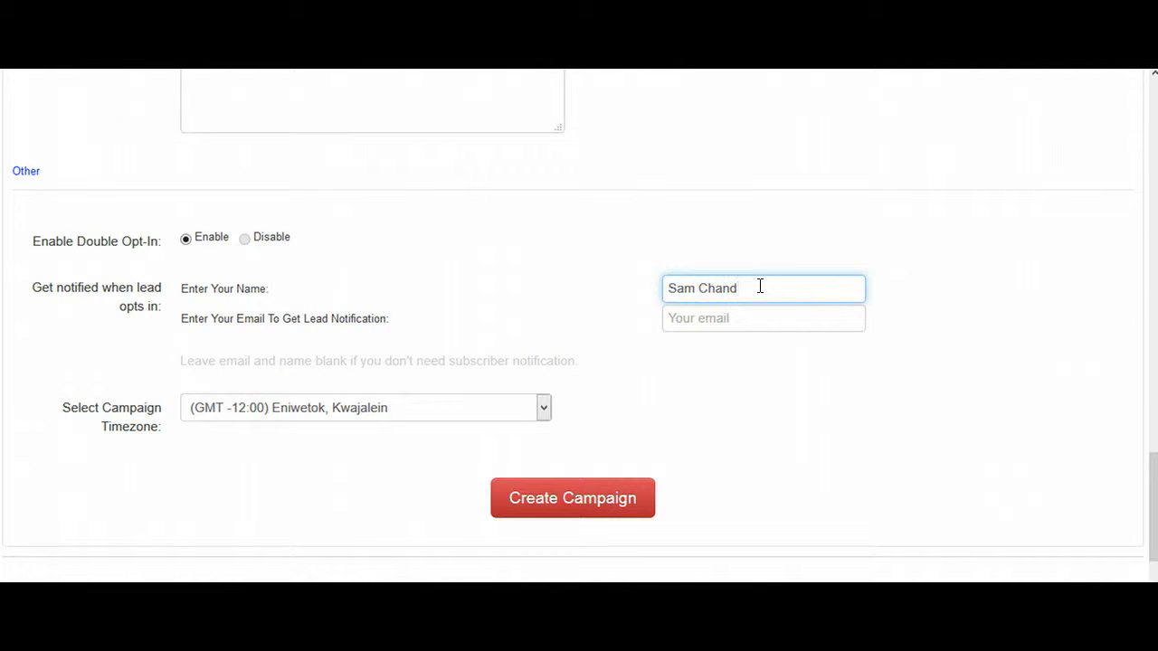
key(Tab)
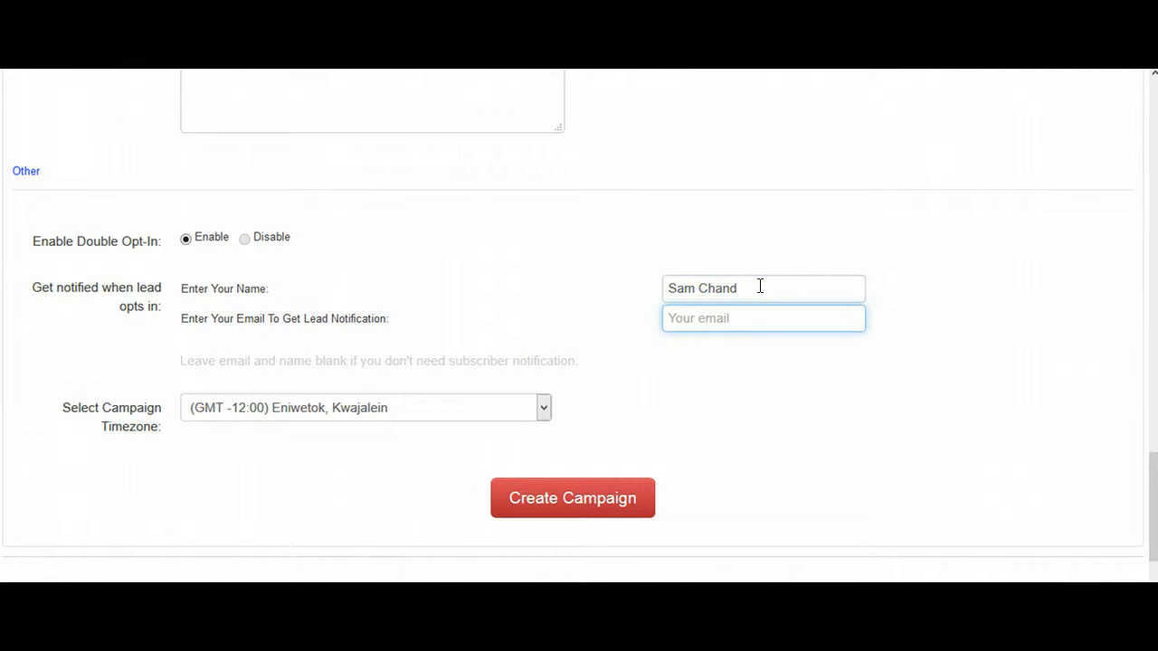
text(s)
key(Down)
key(Return)
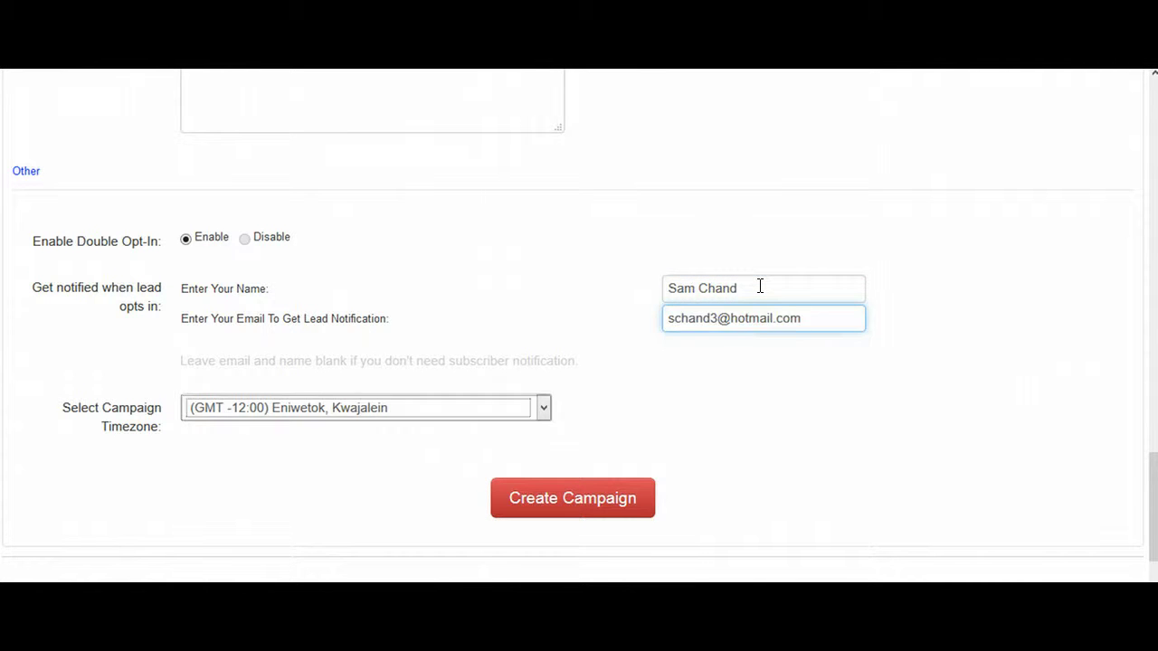
key(Tab)
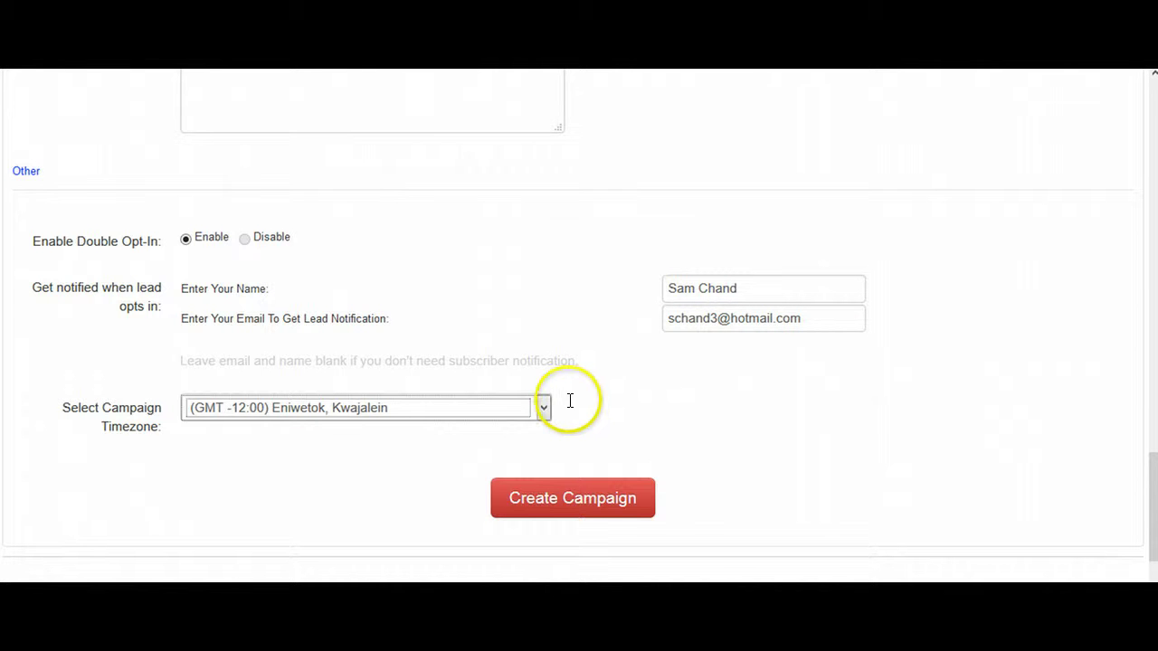
- Set the campaign timezone to (GMT -5:00) Eastern Time and submit the campaign
click(545, 410)
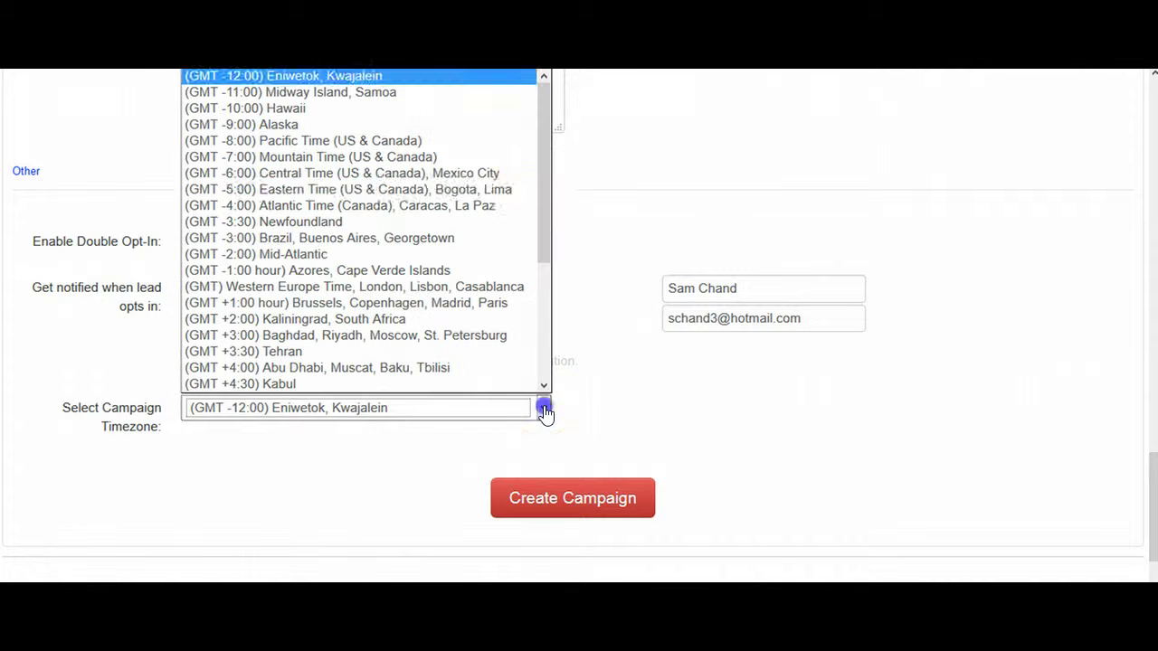
drag(543, 172, 545, 109)
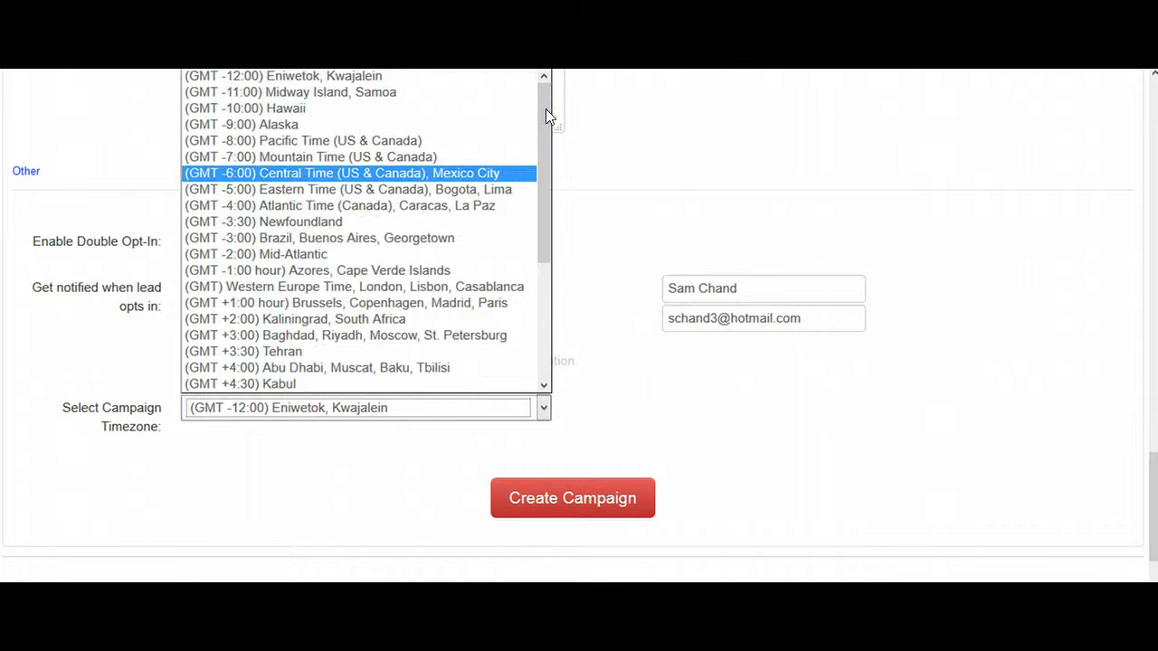
click(438, 189)
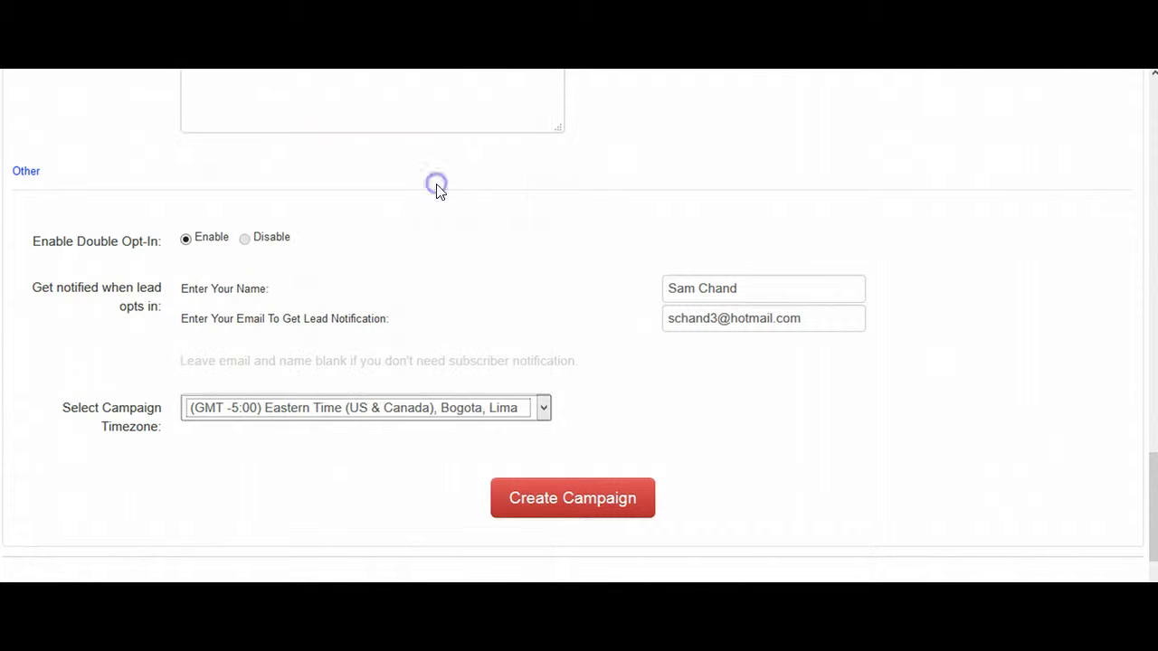
click(581, 493)
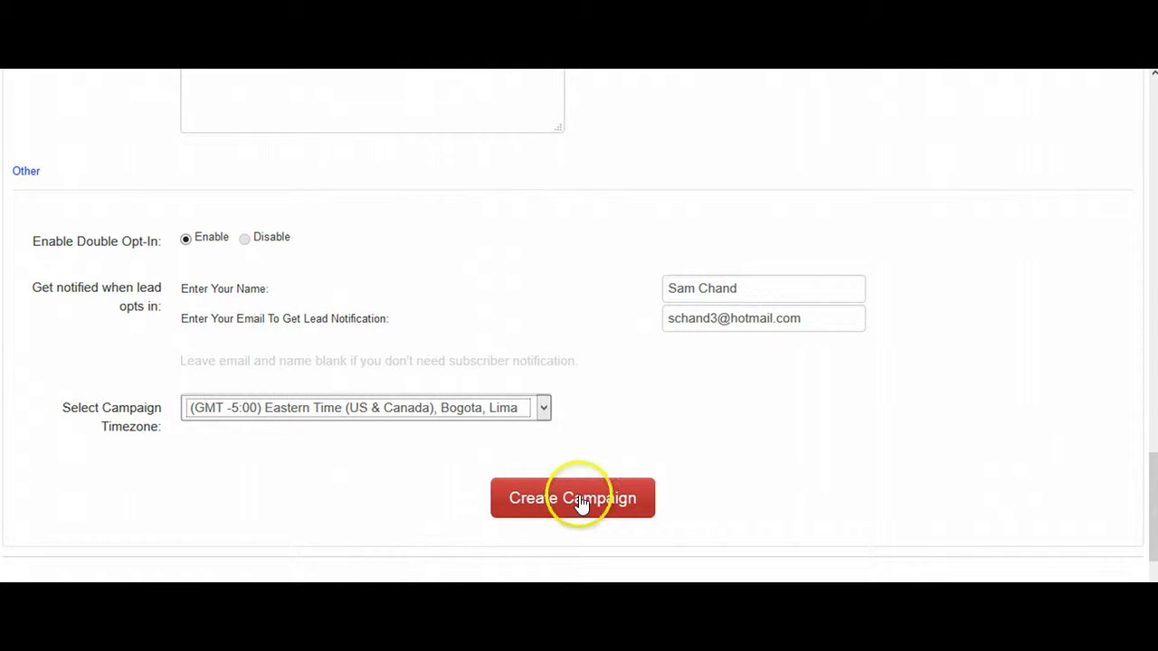